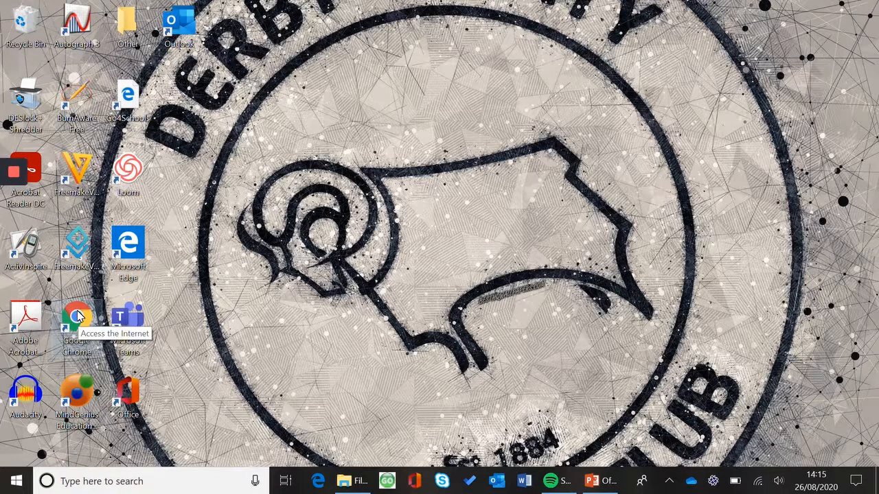
Launch Microsoft Teams and open the Practice Class Team from the overview of all teams.
{"action": "left_click", "coordinate": [16, 481]}
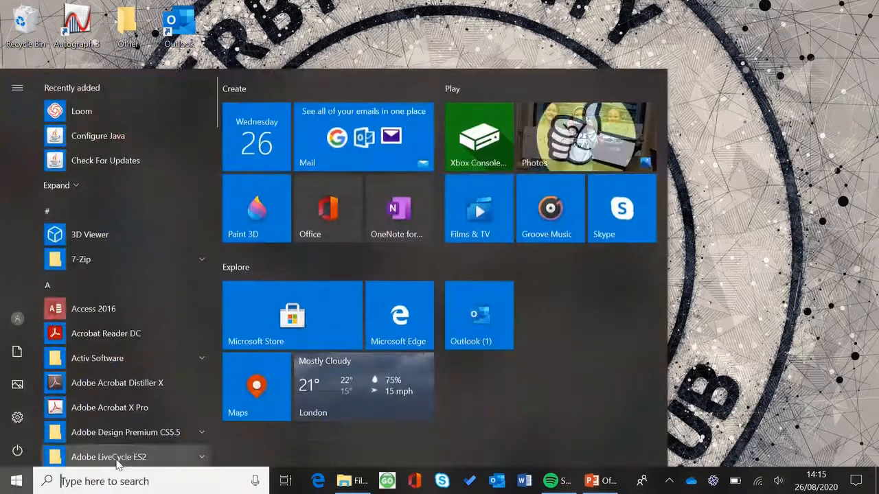
{"action": "type", "text": "teams"}
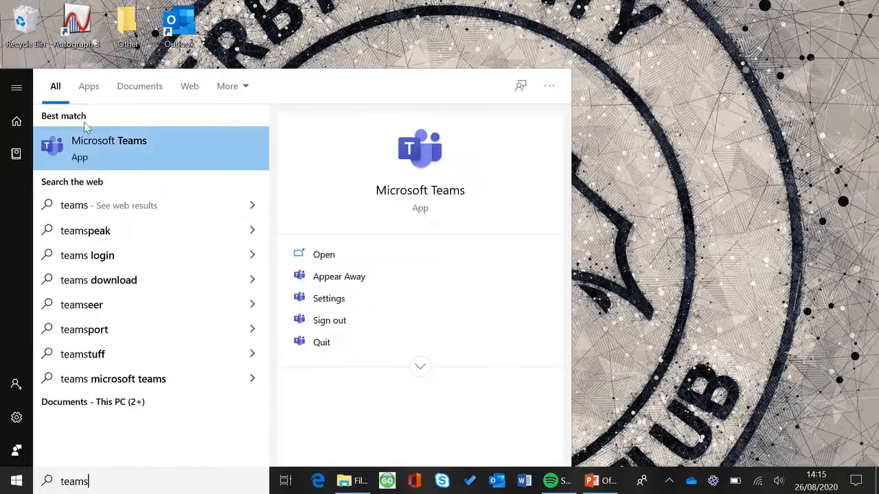
{"action": "left_click", "coordinate": [118, 157]}
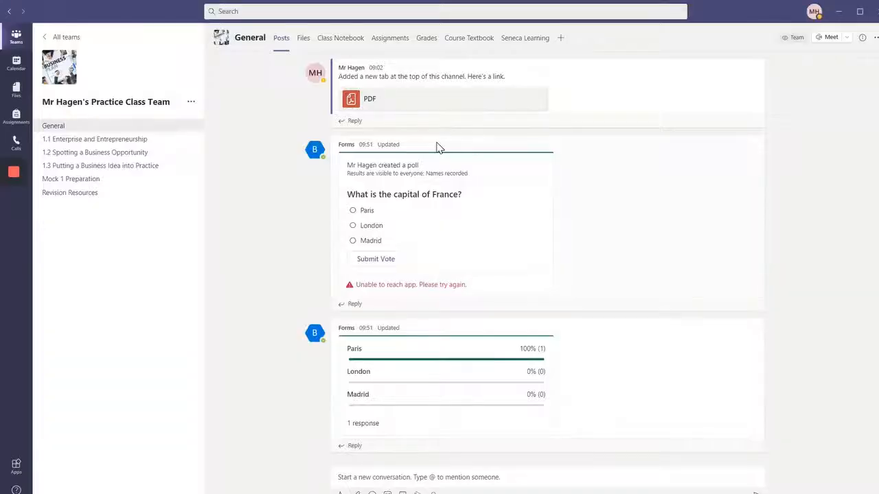
{"action": "left_click", "coordinate": [7, 46]}
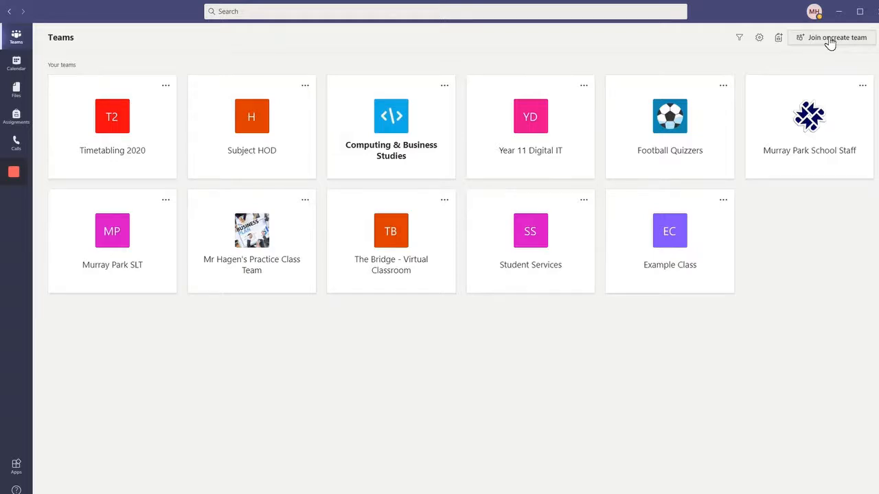
{"action": "left_click", "coordinate": [246, 268]}
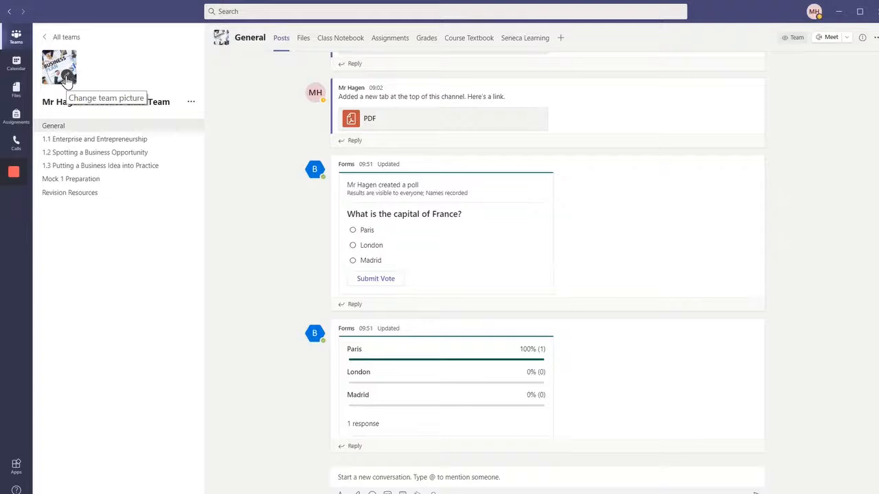
Examine the available class avatars and the upload option for the team picture, leaving without changes and dismissing the Freemake update notice.
{"action": "left_click", "coordinate": [67, 81]}
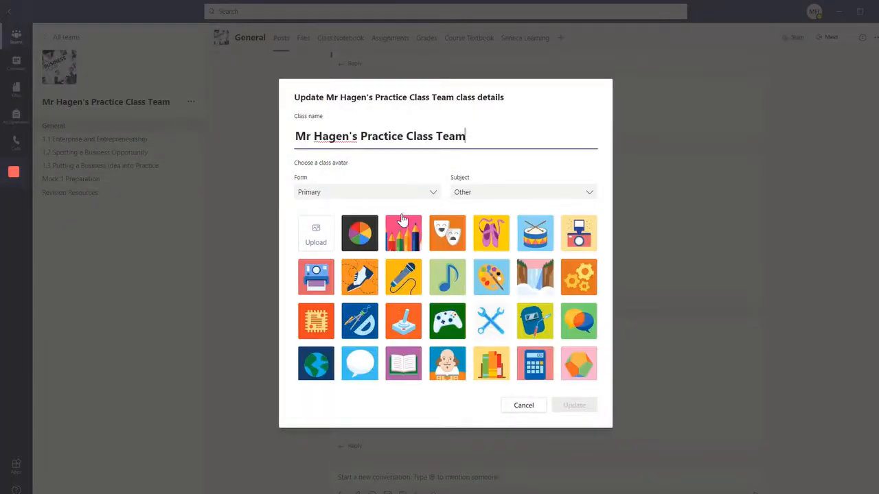
{"action": "scroll", "coordinate": [609, 230], "scroll_direction": "down", "scroll_amount": 1}
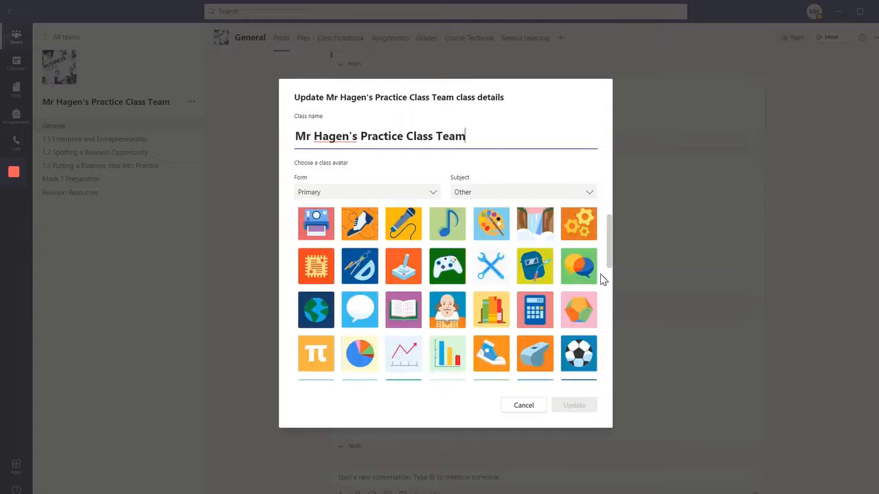
{"action": "scroll", "coordinate": [610, 253], "scroll_direction": "down", "scroll_amount": 2}
{"action": "scroll", "coordinate": [610, 275], "scroll_direction": "up", "scroll_amount": 1}
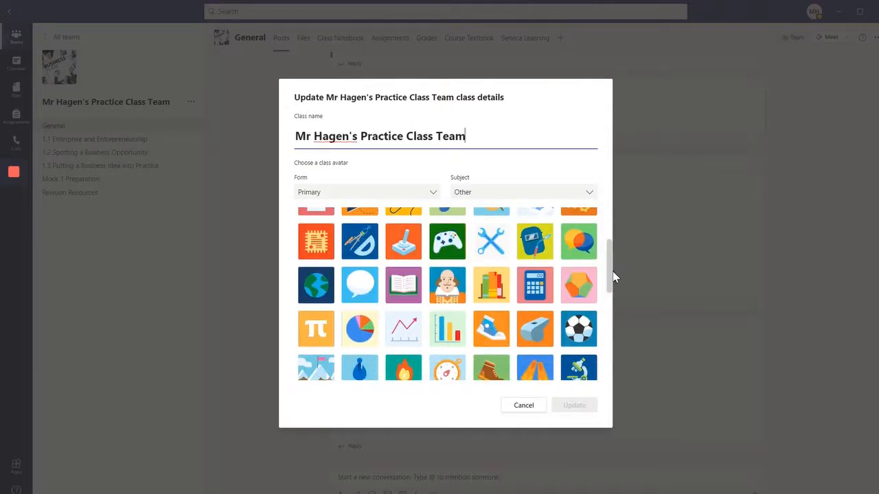
{"action": "scroll", "coordinate": [609, 278], "scroll_direction": "down", "scroll_amount": 3}
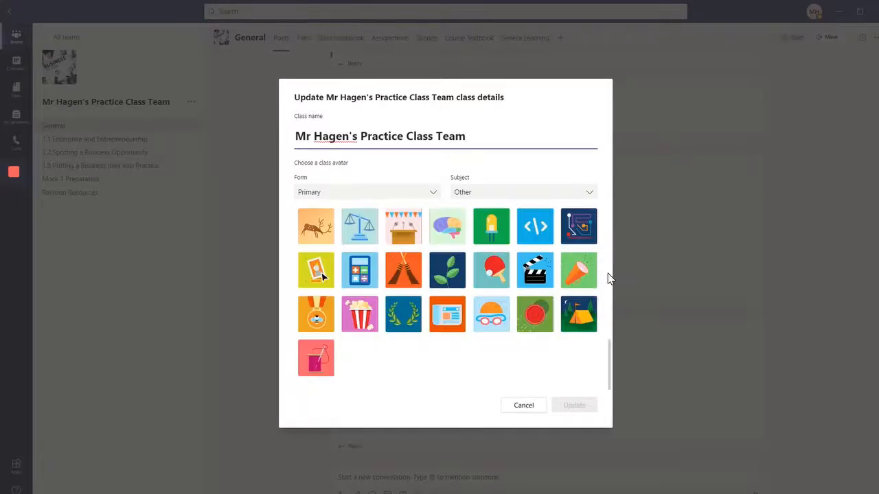
{"action": "scroll", "coordinate": [610, 360], "scroll_direction": "up", "scroll_amount": 1}
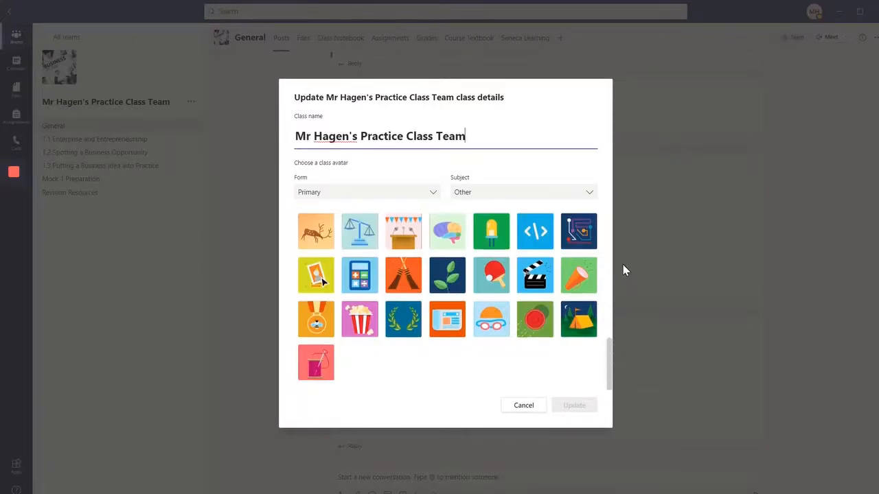
{"action": "scroll", "coordinate": [603, 228], "scroll_direction": "up", "scroll_amount": 1}
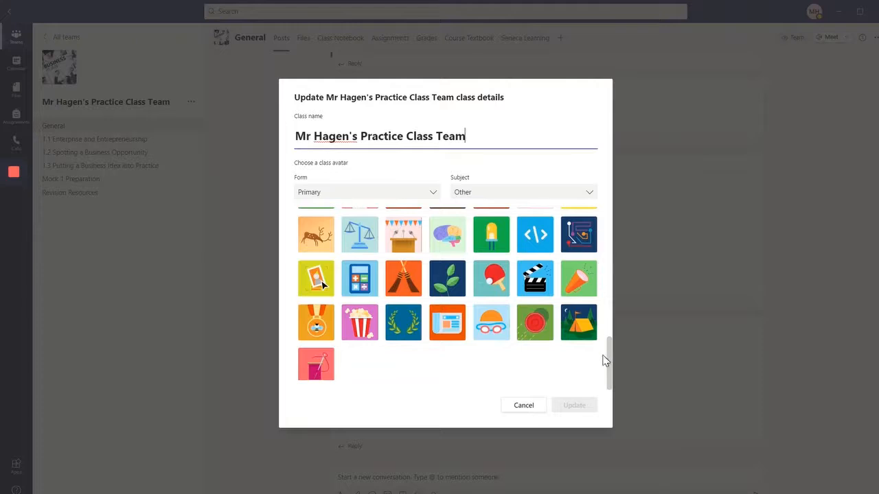
{"action": "scroll", "coordinate": [611, 359], "scroll_direction": "up", "scroll_amount": 5}
{"action": "scroll", "coordinate": [613, 347], "scroll_direction": "down", "scroll_amount": 3}
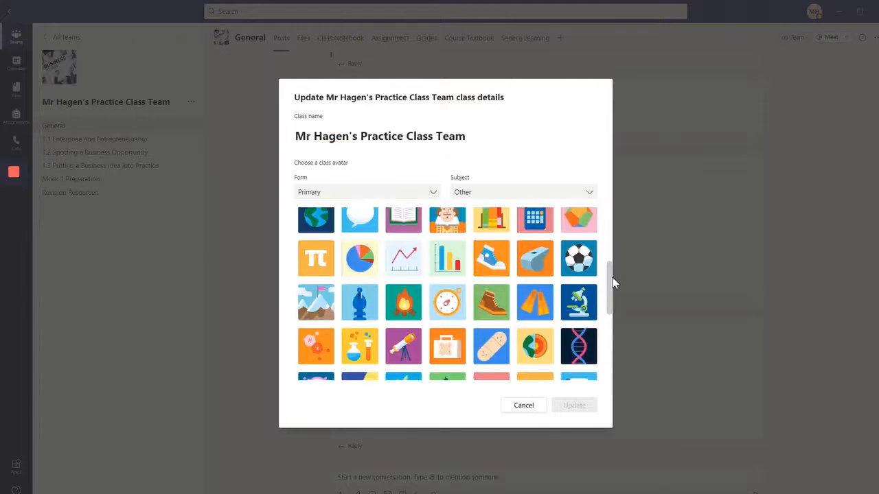
{"action": "scroll", "coordinate": [613, 247], "scroll_direction": "up", "scroll_amount": 3}
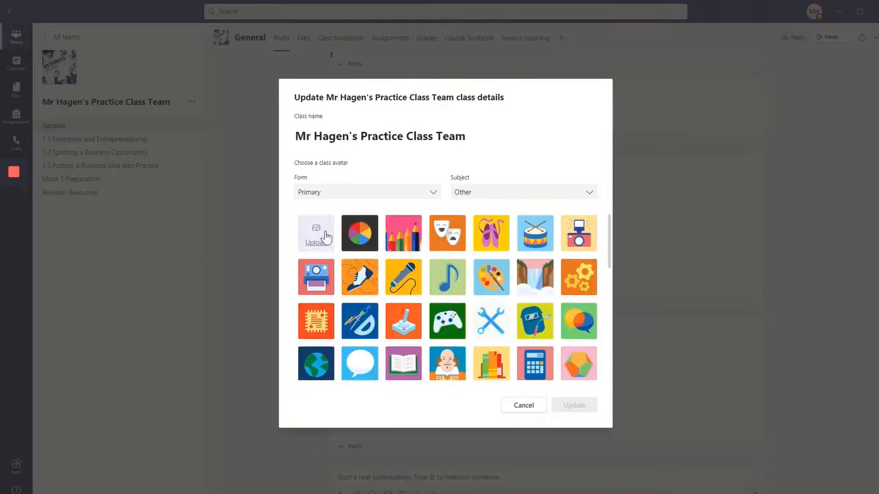
{"action": "left_click", "coordinate": [511, 407]}
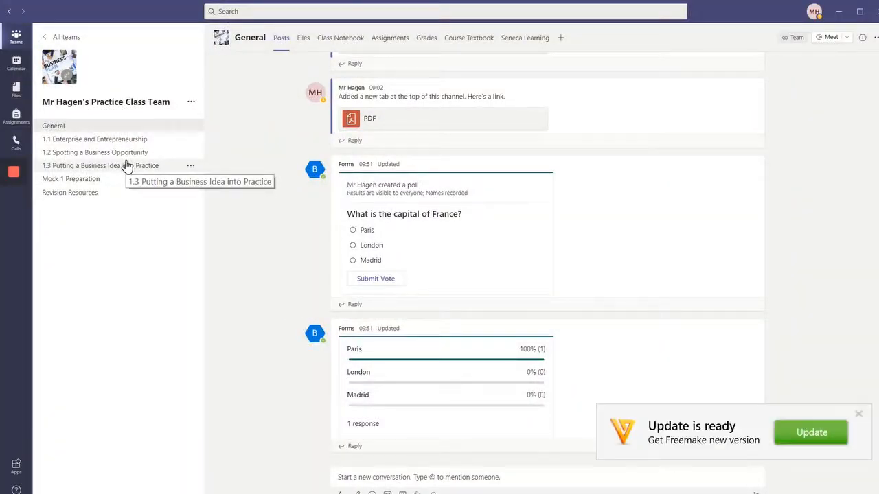
{"action": "left_click", "coordinate": [858, 415]}
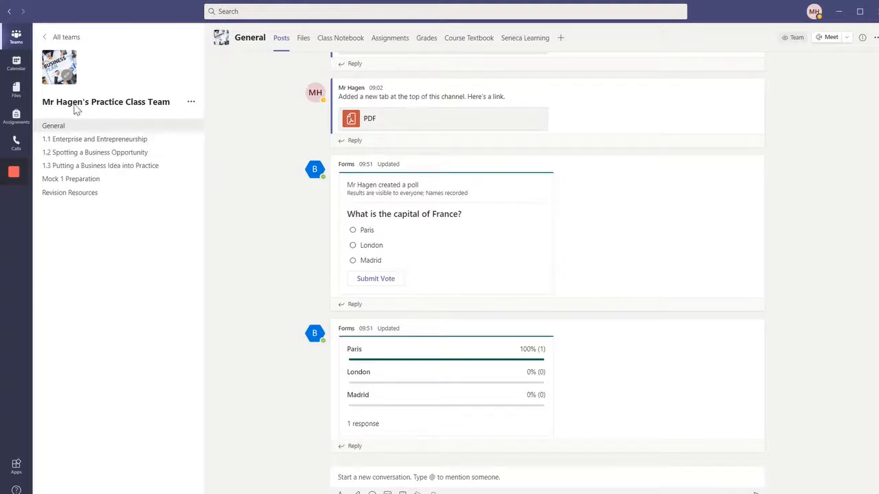
Open the Practice Class Team's member management, expand Members and guests, and mute all students.
{"action": "left_click", "coordinate": [191, 104]}
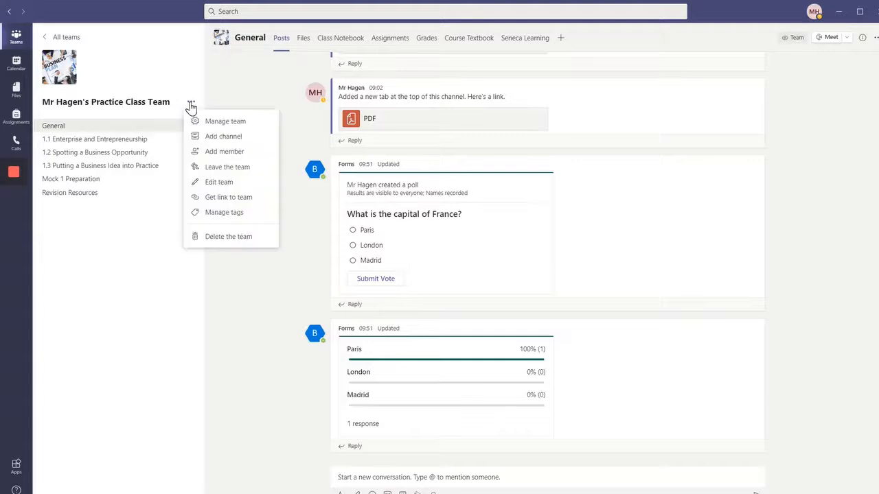
{"action": "left_click", "coordinate": [207, 123]}
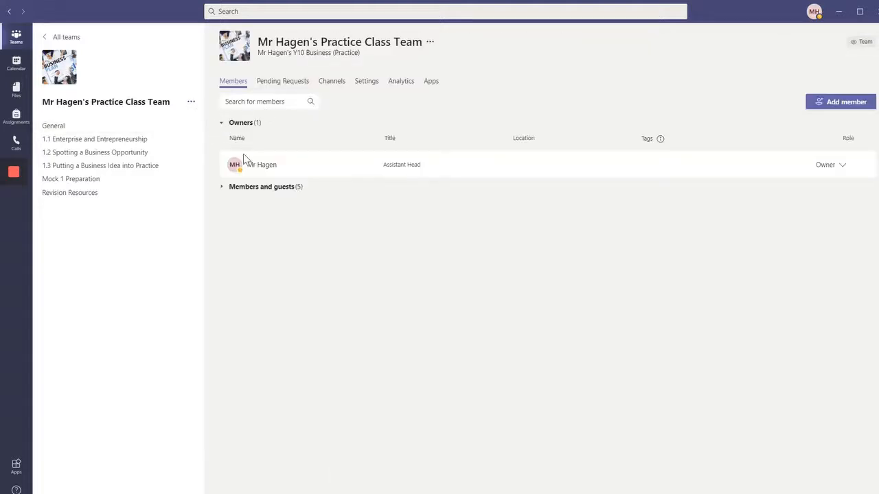
{"action": "left_click", "coordinate": [270, 187]}
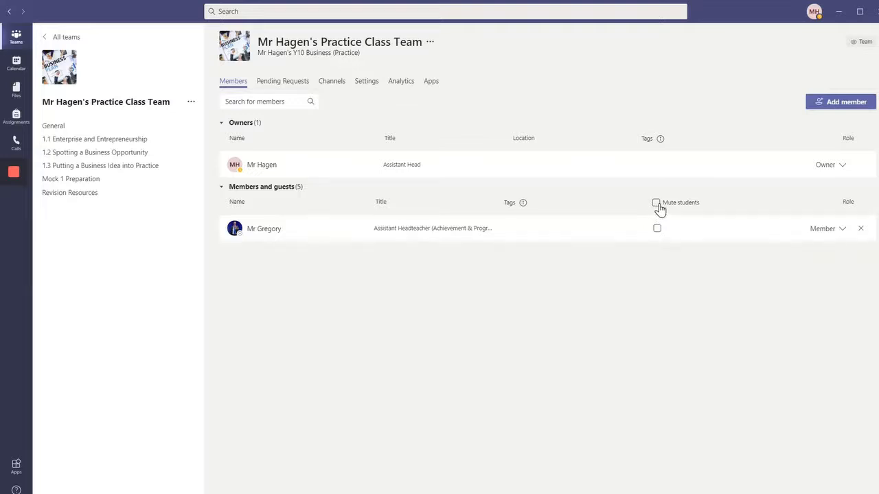
{"action": "left_click", "coordinate": [656, 203]}
Reopen the team's member management and toggle the listed member's individual mute setting off and back on.
{"action": "left_click", "coordinate": [191, 105]}
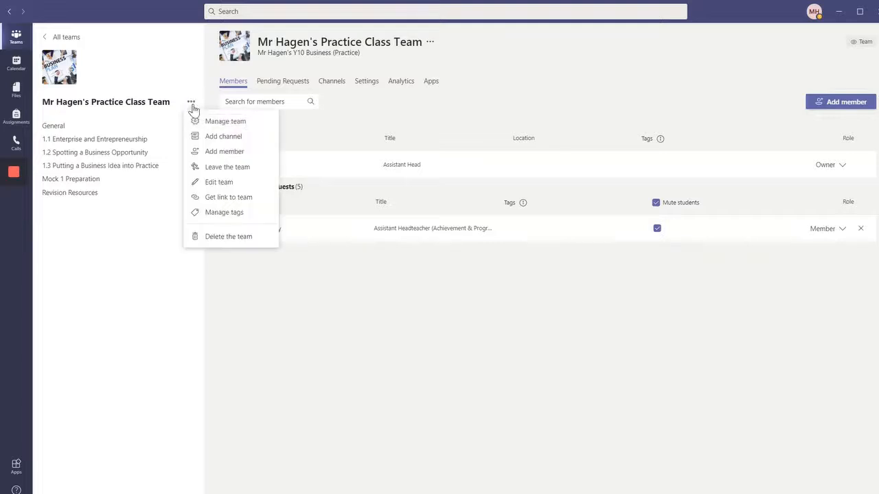
{"action": "left_click", "coordinate": [206, 123]}
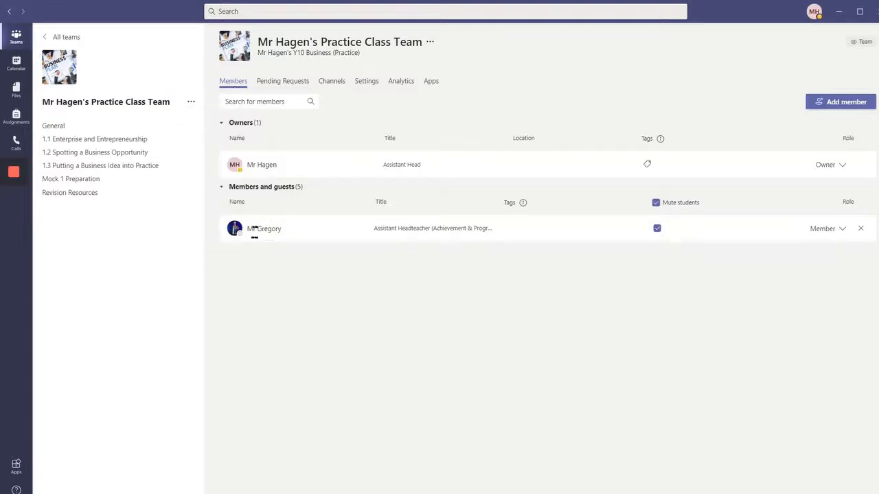
{"action": "left_click", "coordinate": [656, 232]}
{"action": "left_click", "coordinate": [656, 232]}
Look through the General, 1.1 Enterprise and Entrepreneurship, business topic and Mock 1 Preparation channels, ending in the General channel.
{"action": "left_click", "coordinate": [60, 128]}
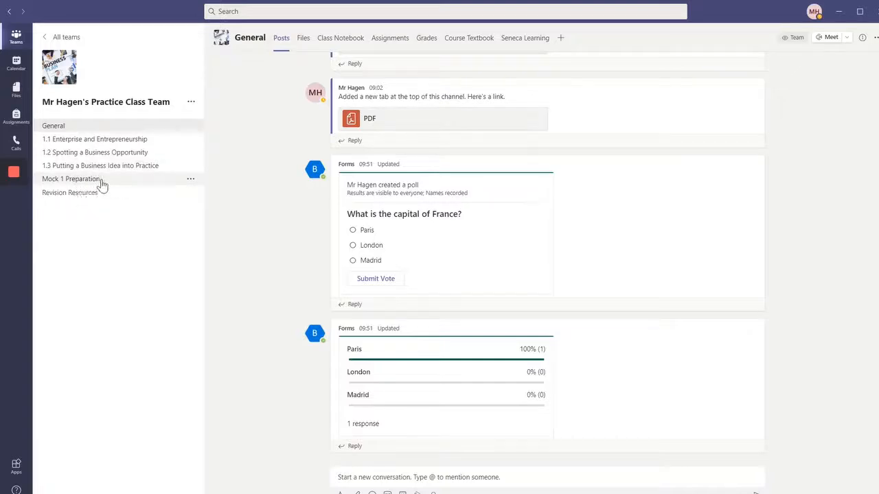
{"action": "left_click", "coordinate": [106, 141]}
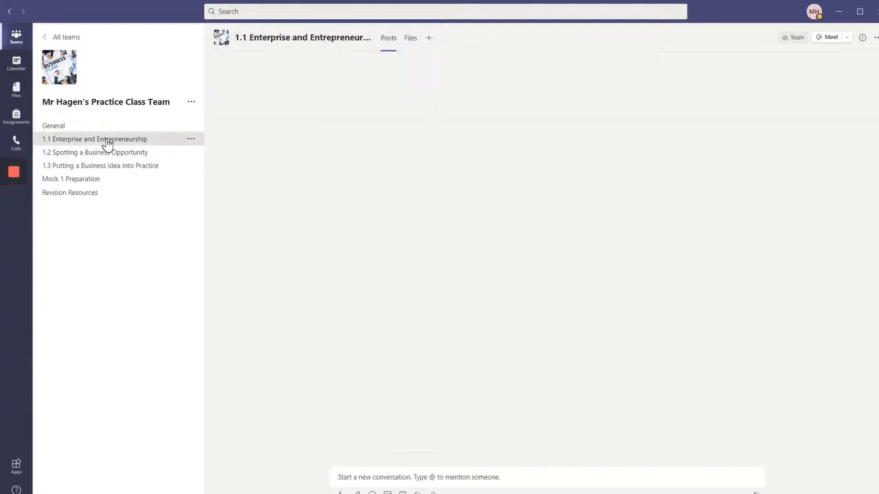
{"action": "left_click", "coordinate": [103, 167]}
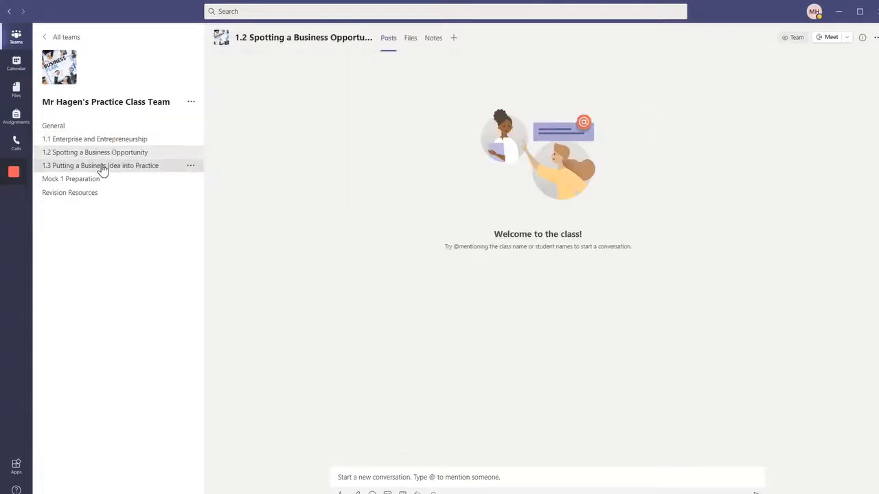
{"action": "left_click", "coordinate": [81, 183]}
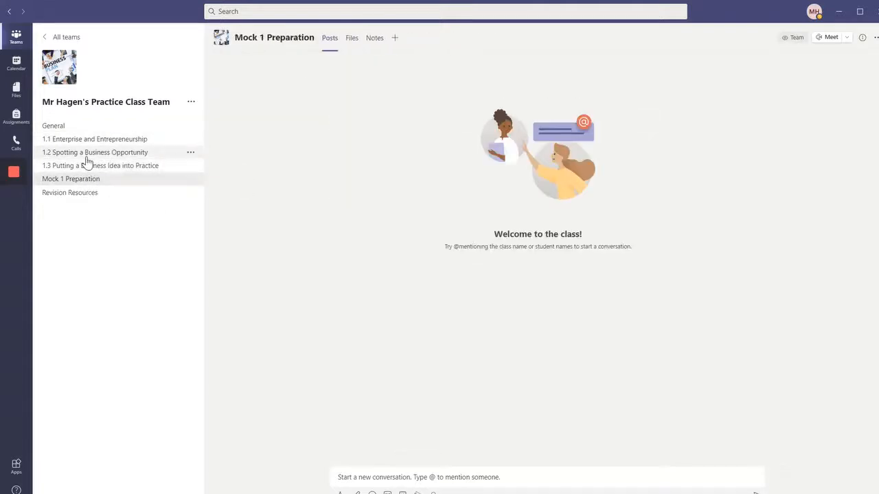
{"action": "left_click", "coordinate": [85, 143]}
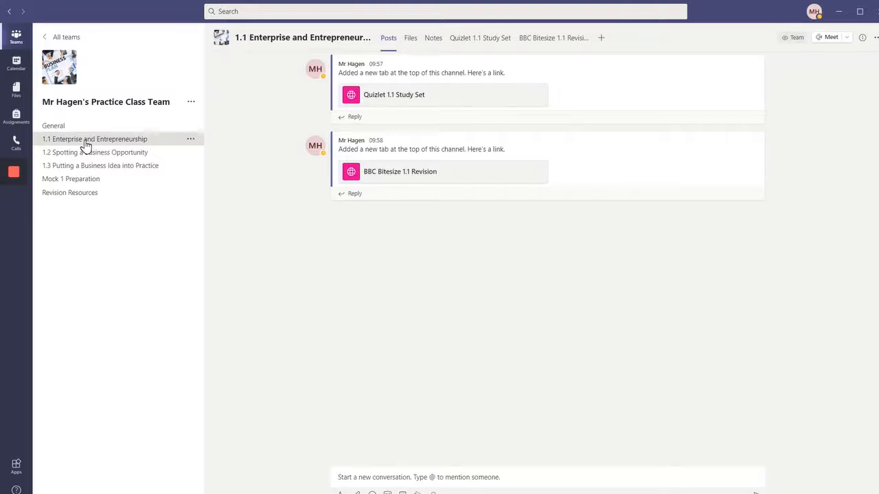
{"action": "left_click", "coordinate": [84, 127]}
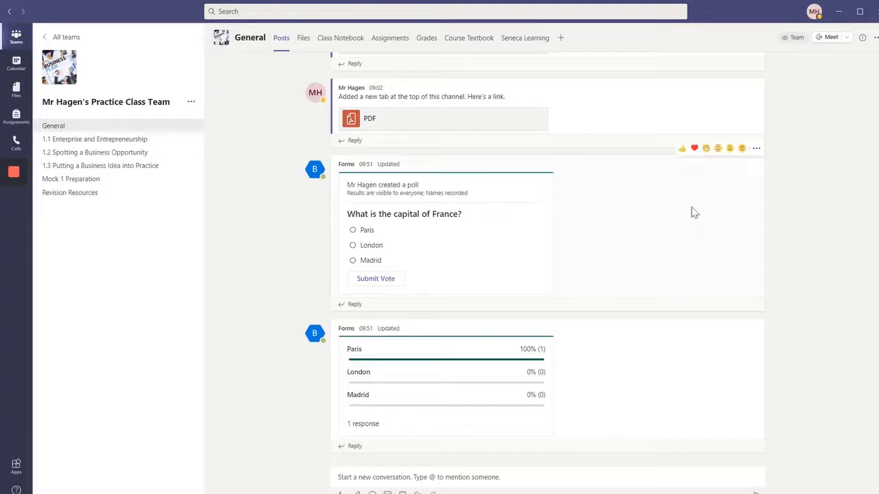
Add a channel named "Mock 2 Preparation" to the team and show it automatically in everyone's channel list.
{"action": "left_click", "coordinate": [190, 107]}
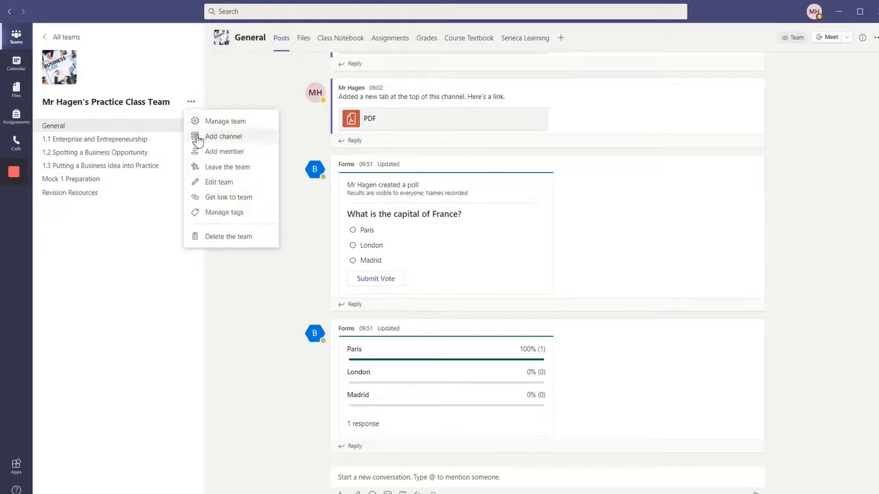
{"action": "left_click", "coordinate": [197, 137]}
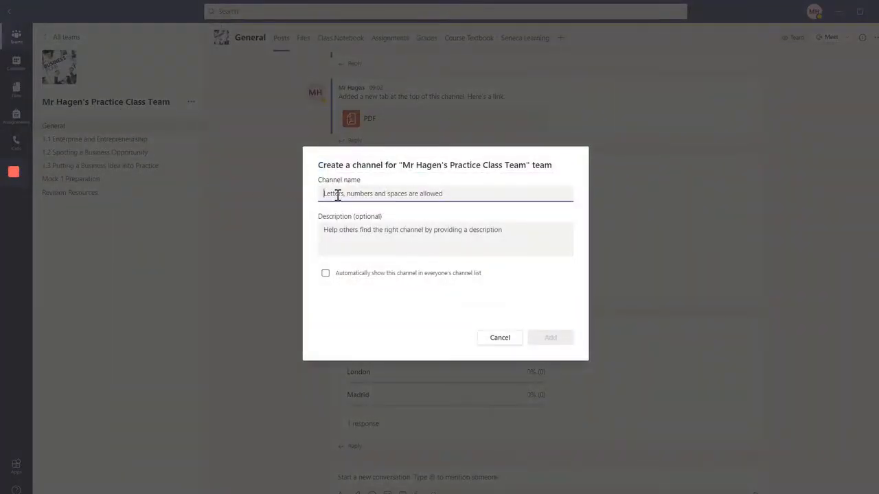
{"action": "type", "text": "Mock 2"}
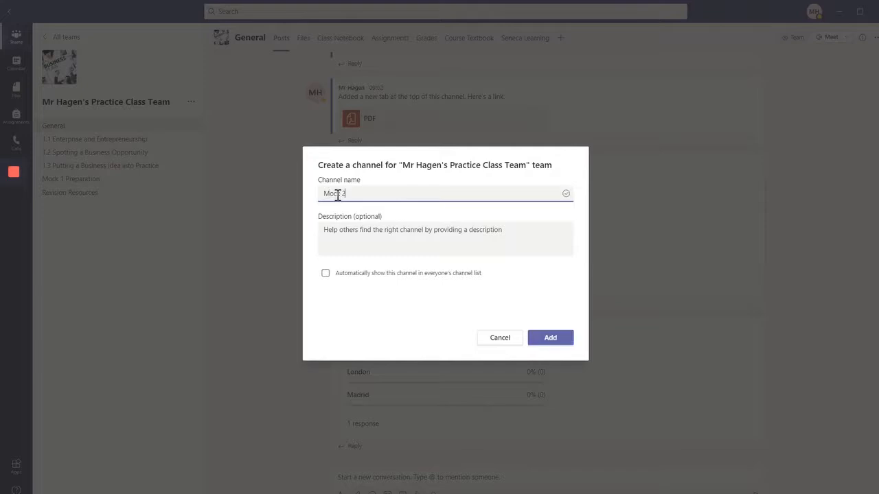
{"action": "type", "text": " Preparation"}
{"action": "left_click", "coordinate": [326, 274]}
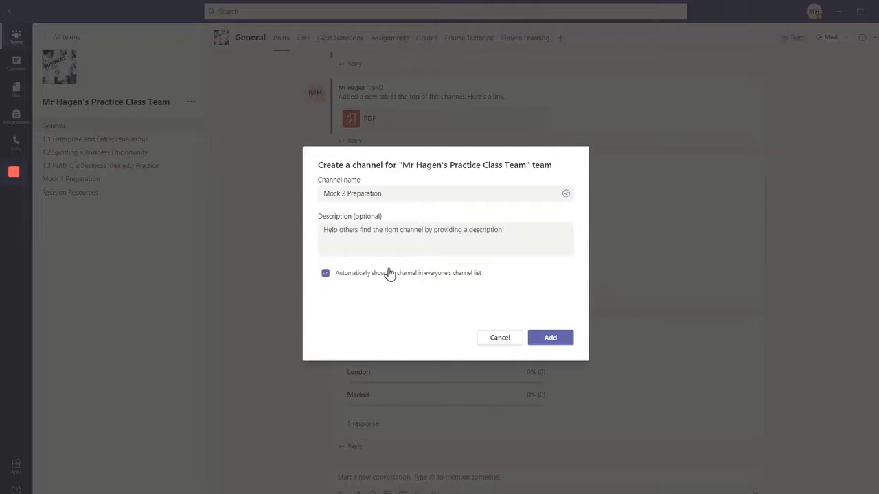
{"action": "left_click", "coordinate": [544, 347]}
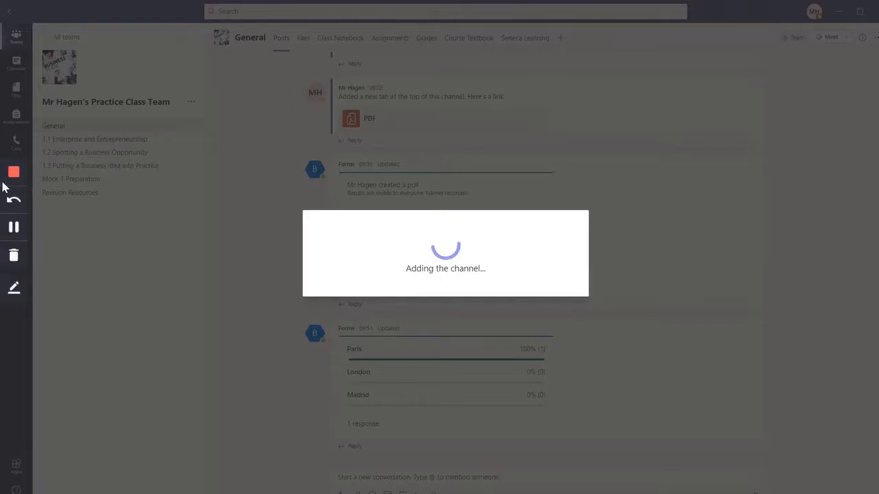
{"action": "left_click", "coordinate": [13, 228]}
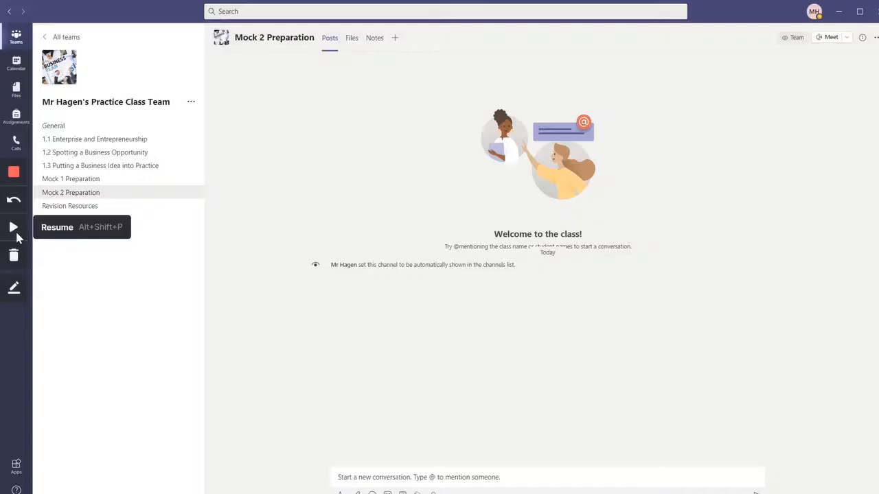
{"action": "left_click", "coordinate": [13, 227]}
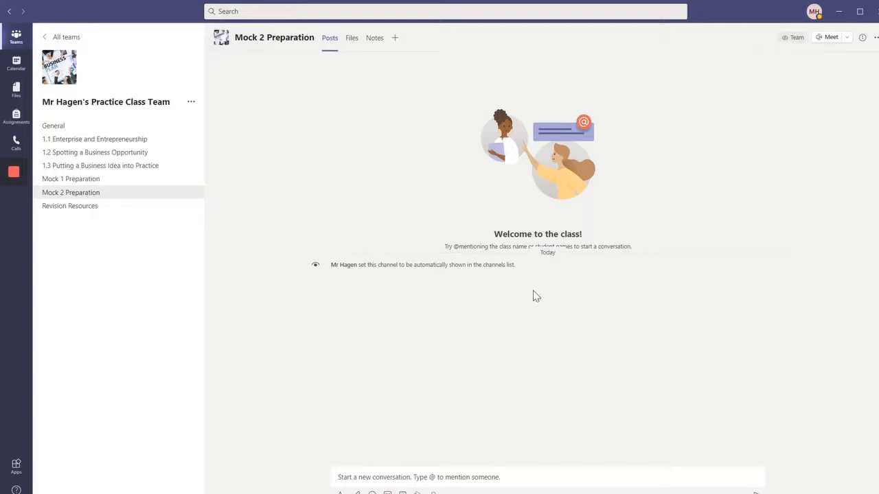
Open the file area of the Mock 2 Preparation channel.
{"action": "left_click", "coordinate": [351, 43]}
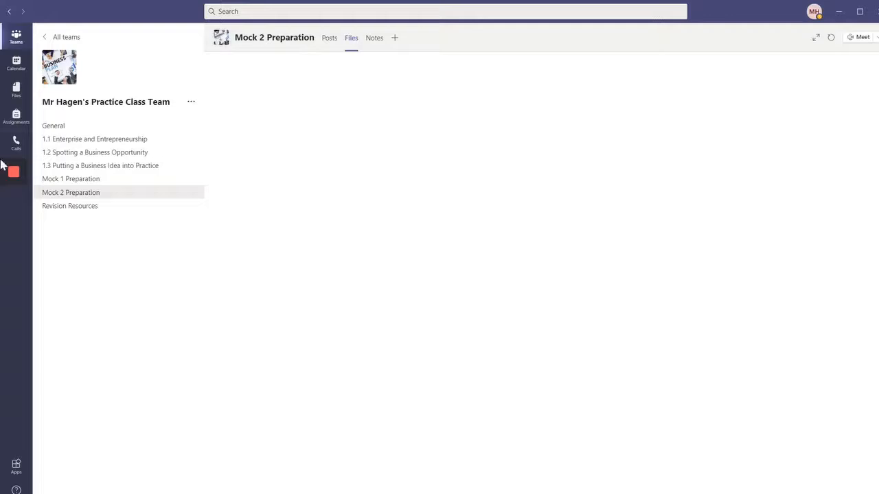
{"action": "mouse_move", "coordinate": [4, 171]}
{"action": "left_click", "coordinate": [10, 228]}
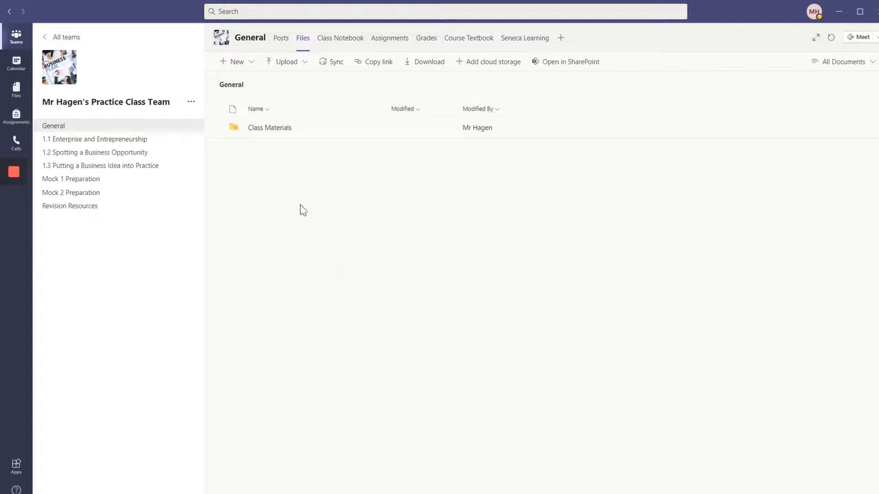
Create a folder named "Revision Resources" inside the Class Materials folder of the General channel's files.
{"action": "left_click", "coordinate": [272, 135]}
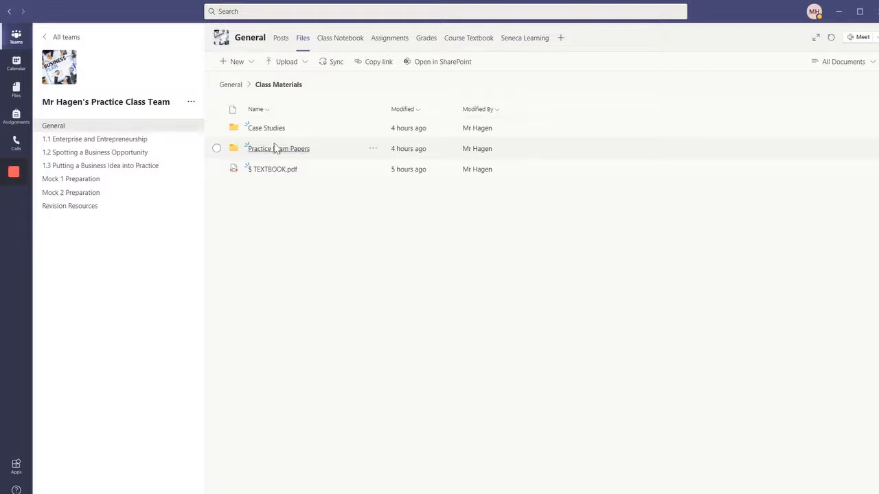
{"action": "left_click", "coordinate": [252, 64]}
{"action": "left_click", "coordinate": [254, 80]}
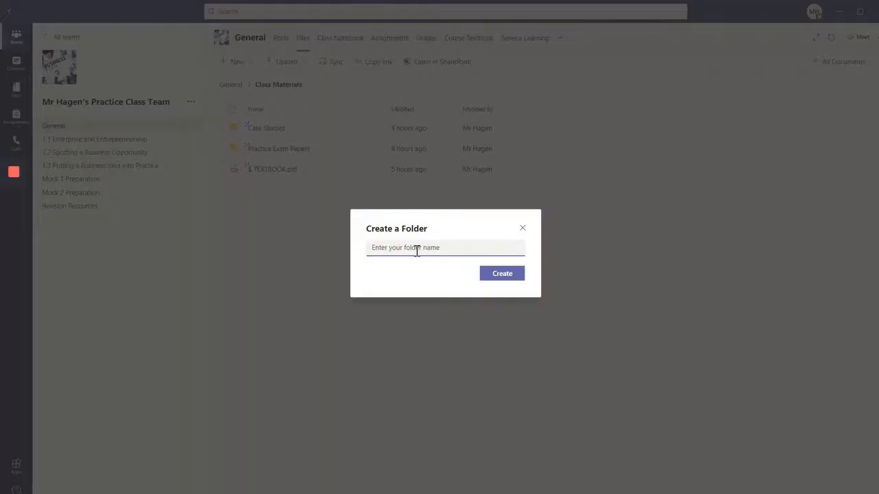
{"action": "type", "text": "Revision Resources"}
{"action": "left_click", "coordinate": [519, 277]}
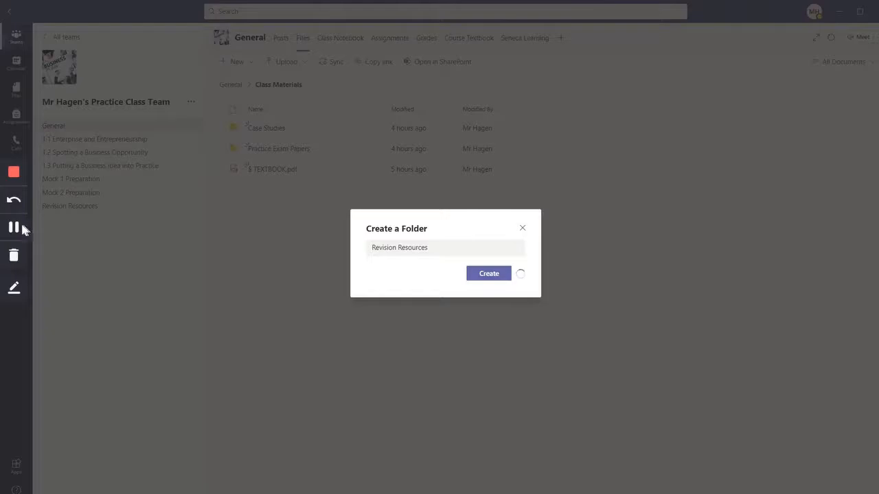
{"action": "left_click", "coordinate": [15, 227]}
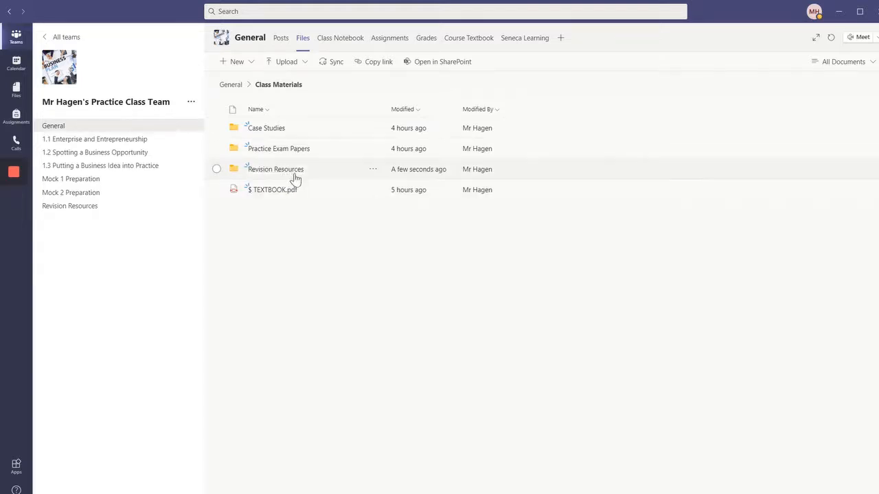
Upload the "5. Market Mapping Lesson" presentation from the GCSE Business 1.2 folder into the Revision Resources folder.
{"action": "left_click", "coordinate": [292, 176]}
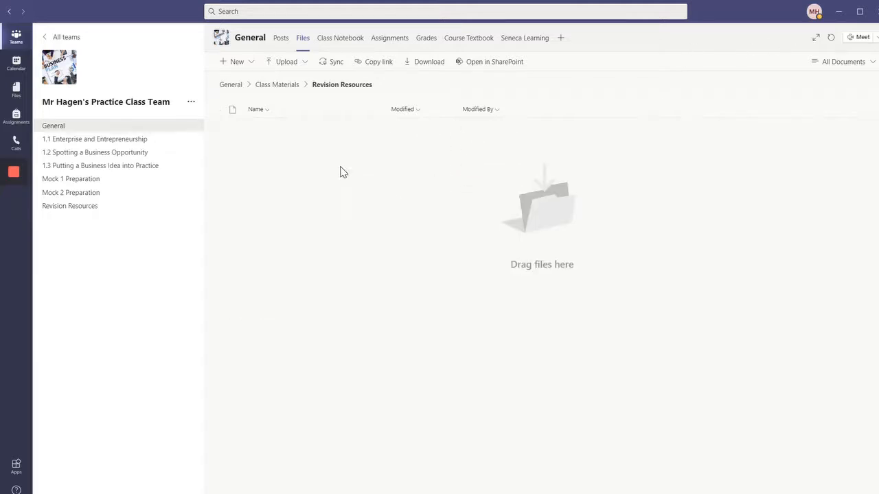
{"action": "left_click", "coordinate": [298, 65]}
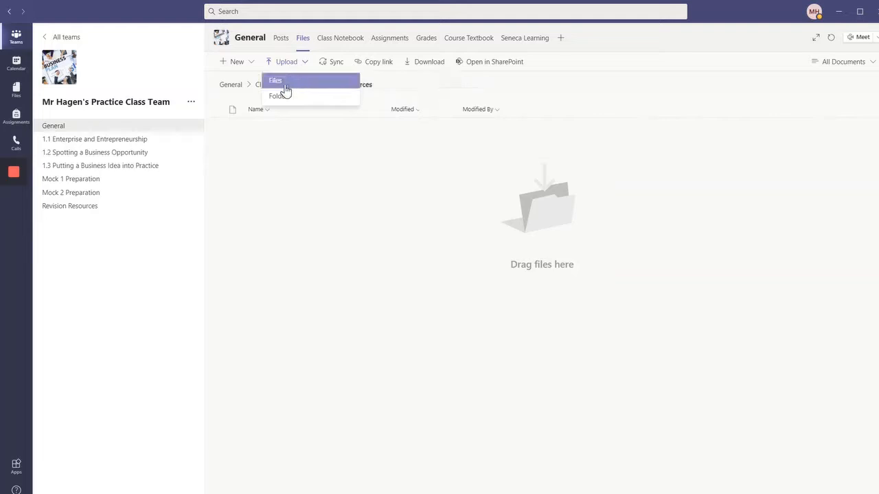
{"action": "left_click", "coordinate": [278, 81]}
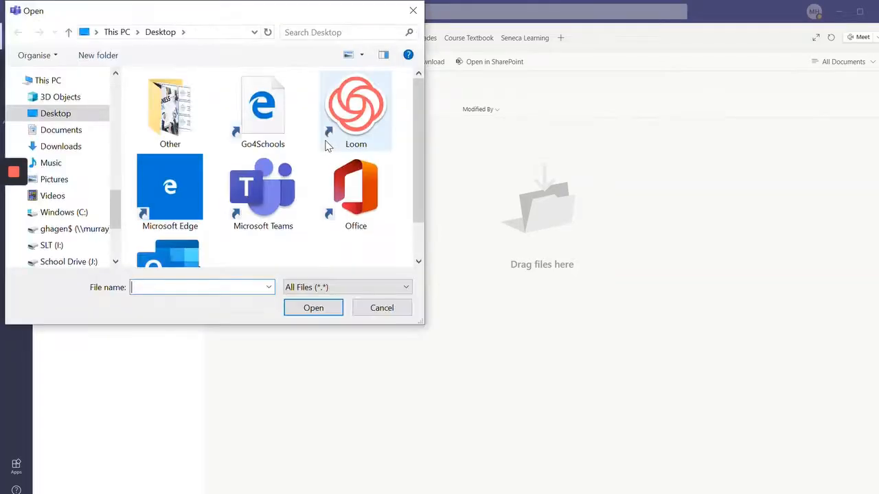
{"action": "left_click_drag", "start_coordinate": [115, 204], "coordinate": [126, 124]}
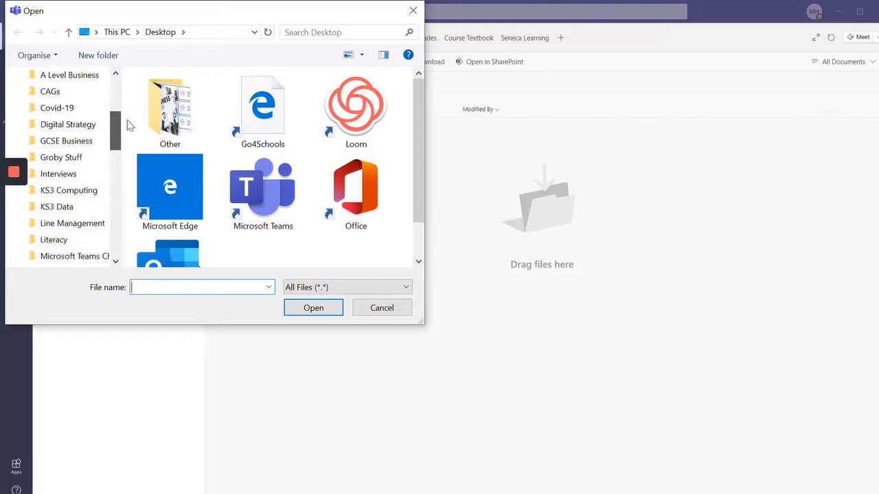
{"action": "left_click", "coordinate": [79, 143]}
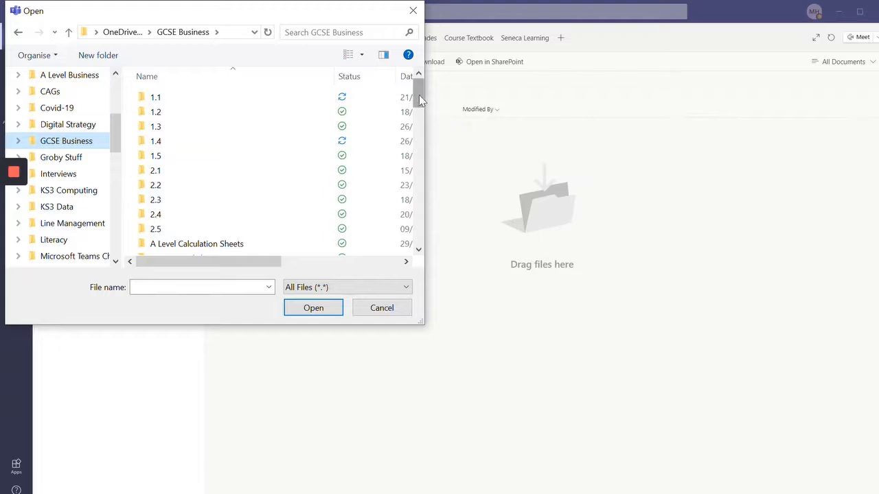
{"action": "double_click", "coordinate": [221, 113]}
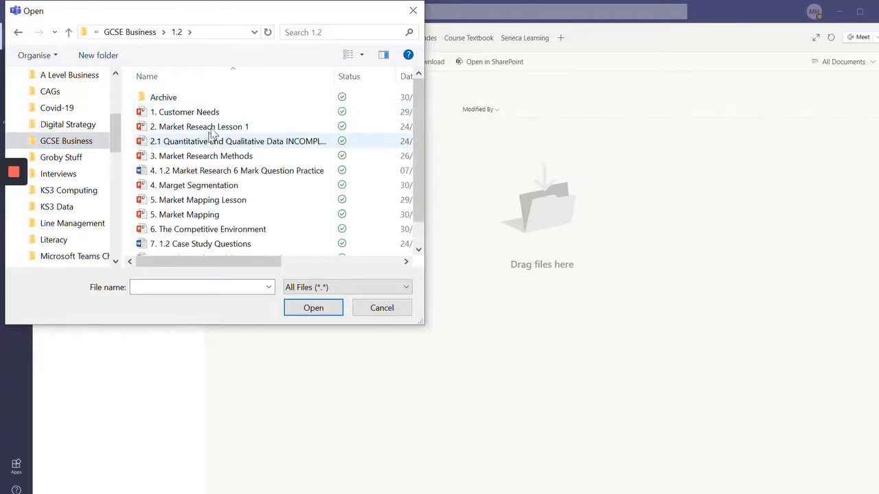
{"action": "double_click", "coordinate": [230, 204]}
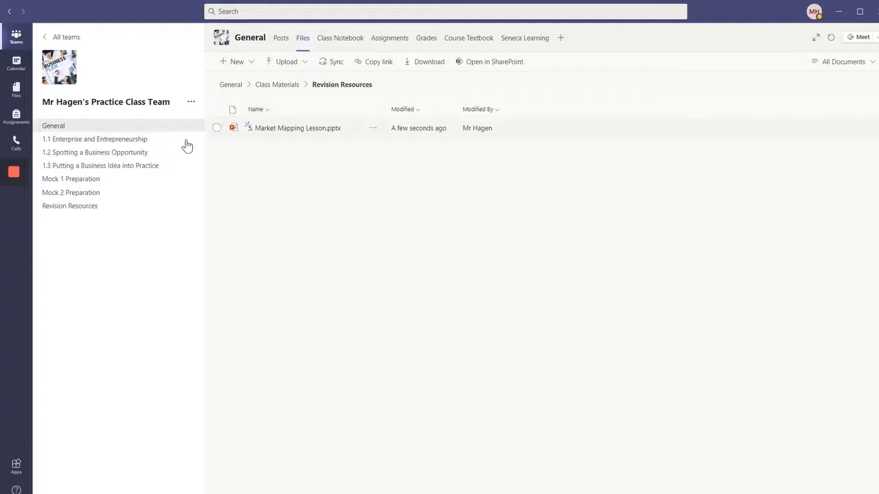
Page through the General channel's Course Textbook PDF to page 15 and view the Seneca Learning page.
{"action": "left_click", "coordinate": [54, 128]}
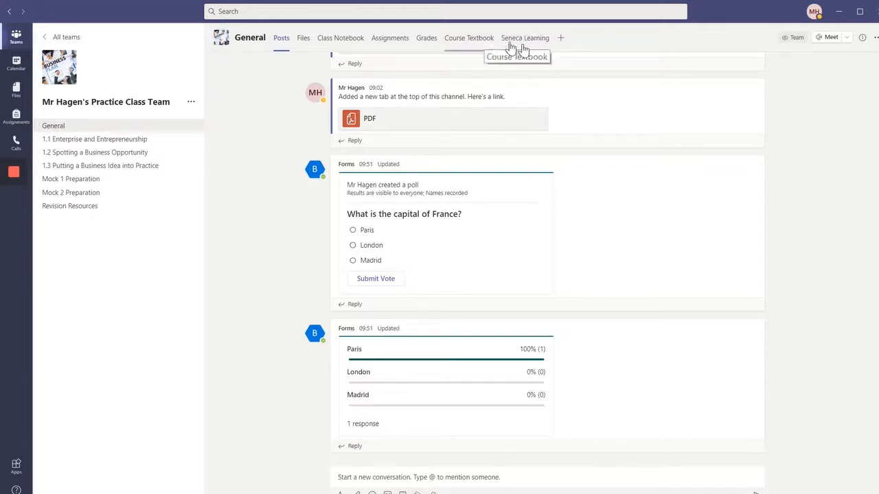
{"action": "left_click", "coordinate": [474, 41]}
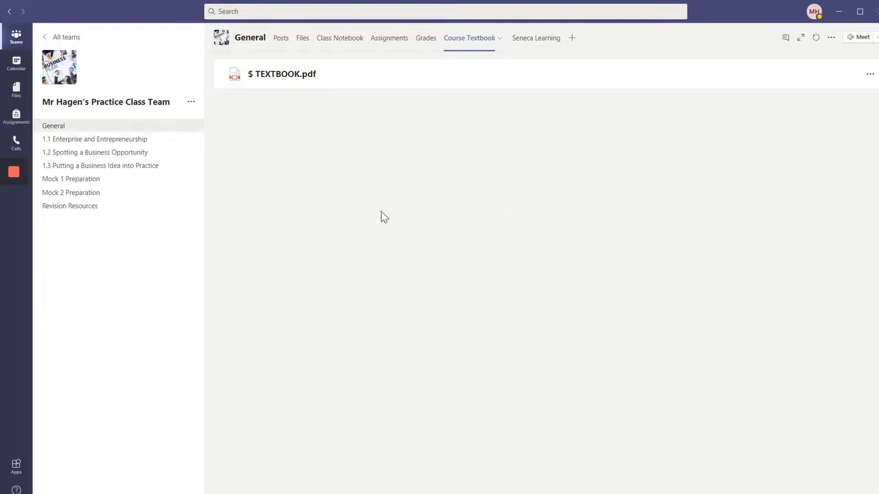
{"action": "mouse_move", "coordinate": [14, 227]}
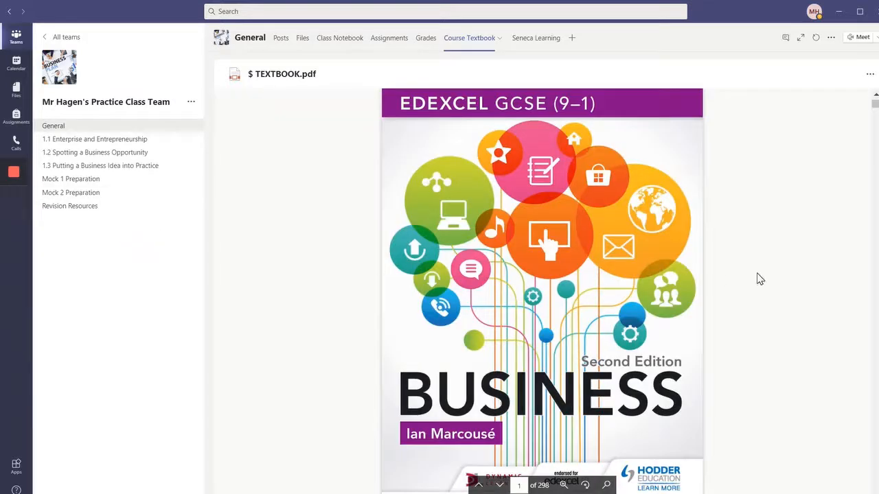
{"action": "left_click", "coordinate": [499, 487]}
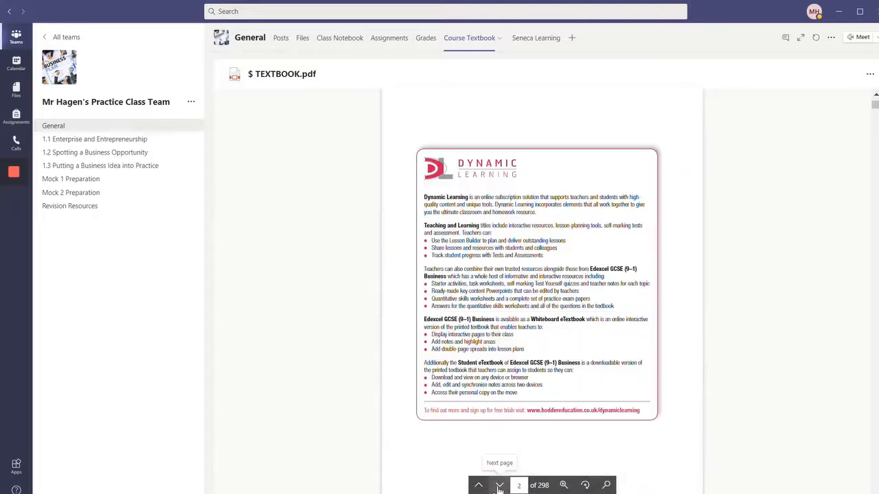
{"action": "left_click", "coordinate": [499, 487]}
{"action": "left_click", "coordinate": [499, 486]}
{"action": "left_click", "coordinate": [499, 487]}
{"action": "left_click", "coordinate": [499, 486]}
{"action": "left_click", "coordinate": [499, 487]}
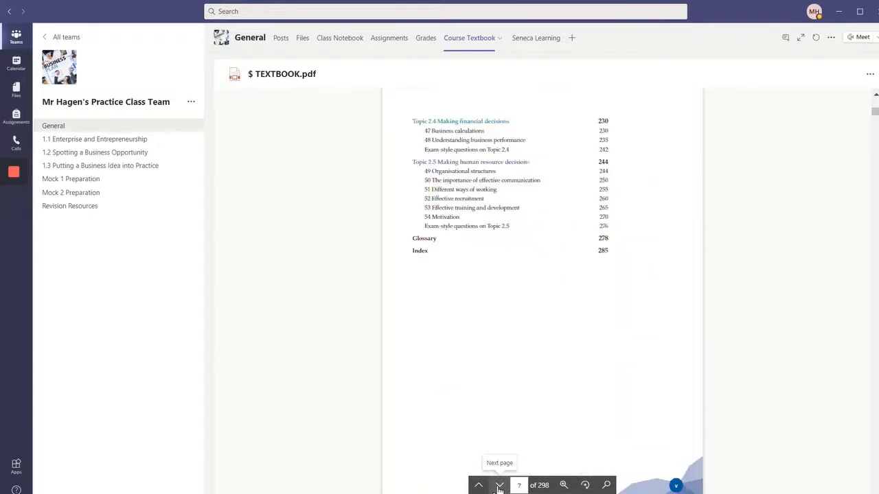
{"action": "left_click", "coordinate": [499, 486]}
{"action": "left_click", "coordinate": [499, 487]}
{"action": "left_click", "coordinate": [500, 486]}
{"action": "left_click", "coordinate": [499, 486]}
{"action": "left_click", "coordinate": [500, 487]}
{"action": "left_click", "coordinate": [499, 486]}
{"action": "left_click", "coordinate": [499, 486]}
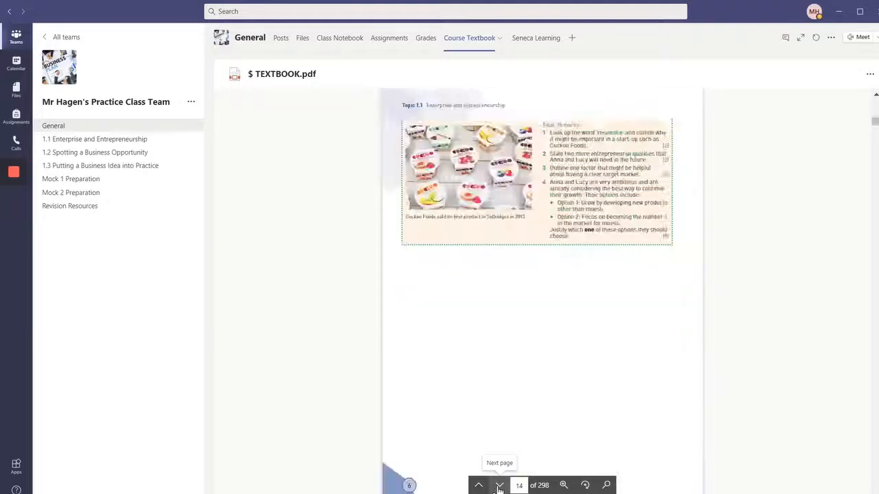
{"action": "left_click", "coordinate": [499, 486]}
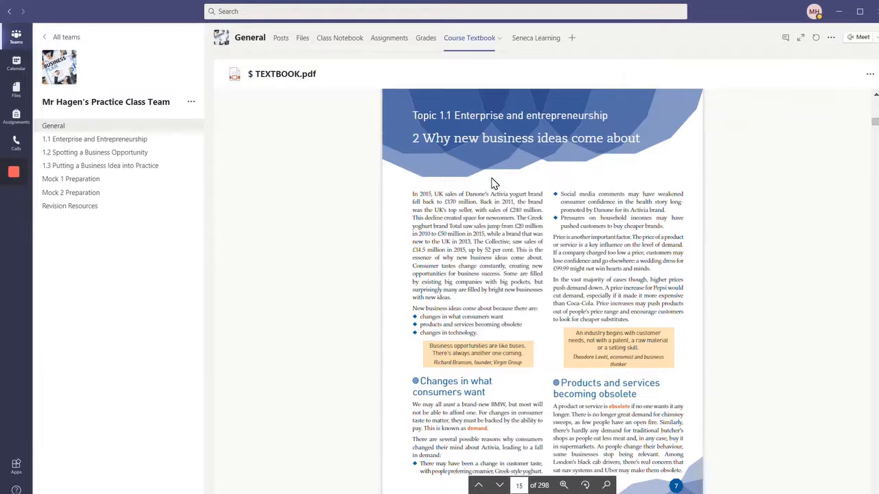
{"action": "left_click", "coordinate": [530, 48]}
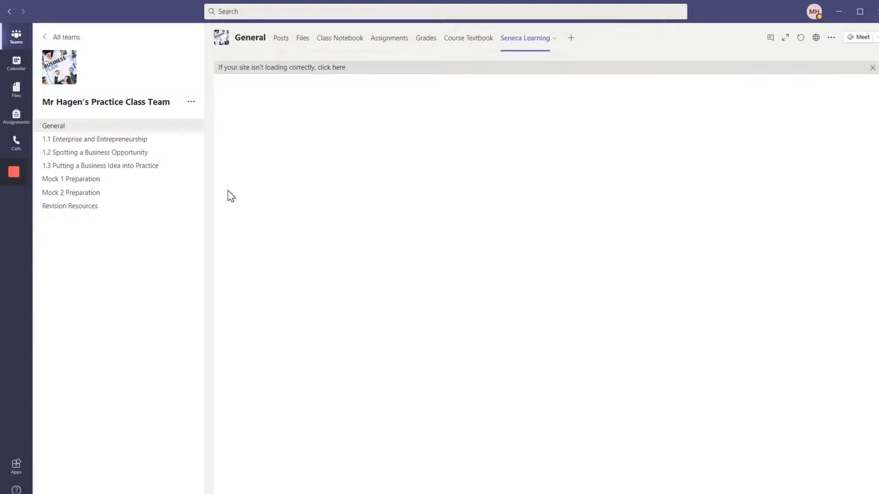
{"action": "mouse_move", "coordinate": [2, 258]}
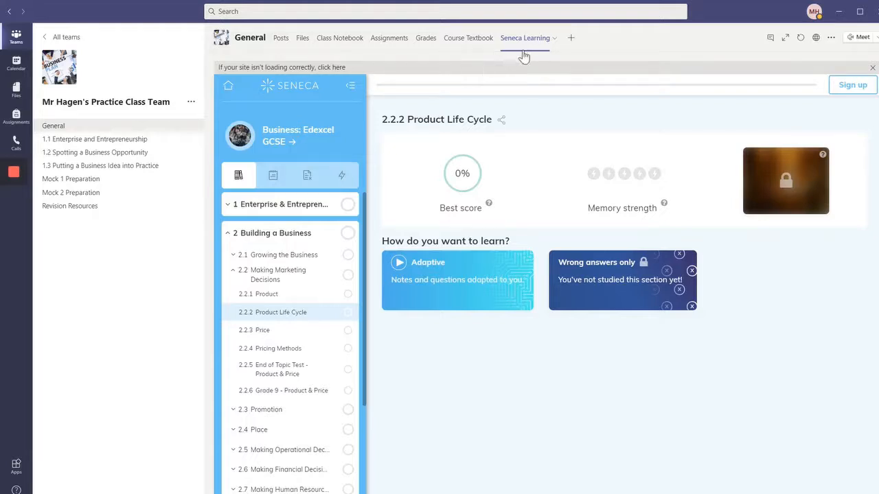
{"action": "left_click", "coordinate": [571, 41]}
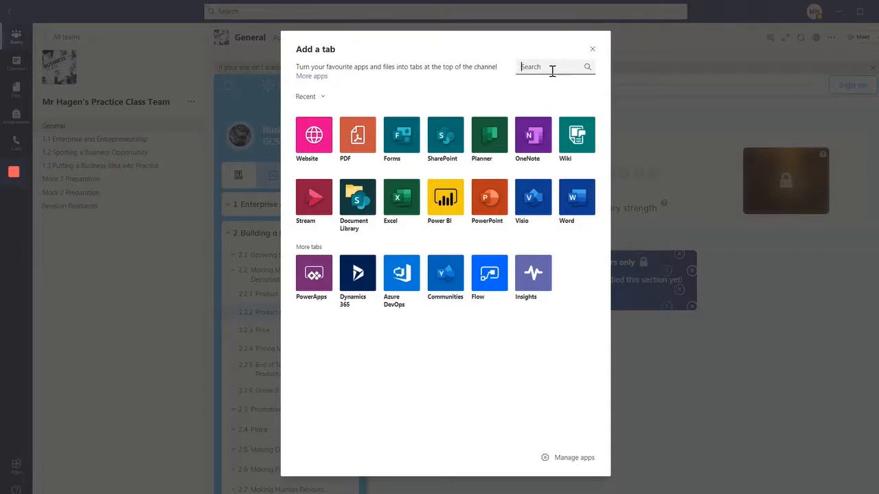
{"action": "type", "text": "webs"}
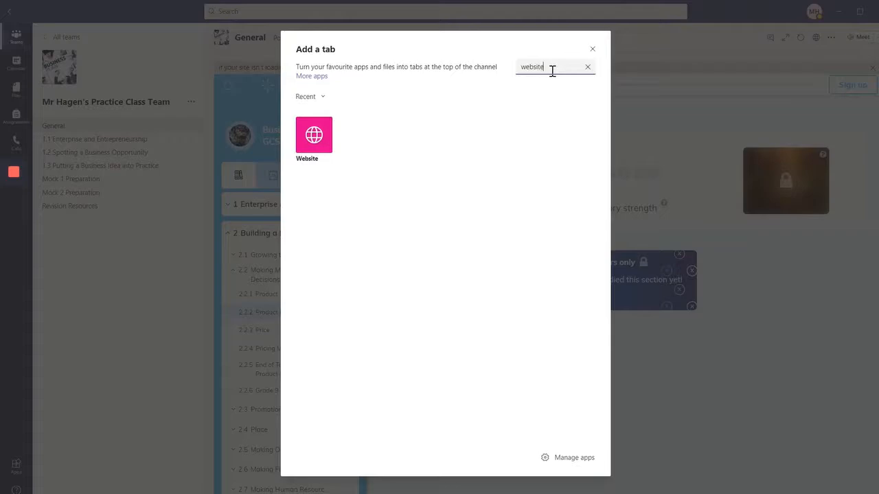
{"action": "type", "text": "ite"}
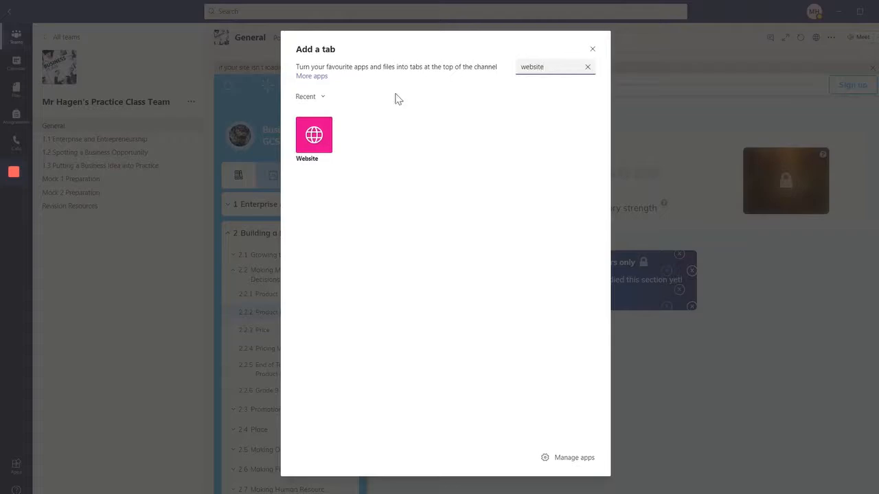
{"action": "left_click", "coordinate": [316, 139]}
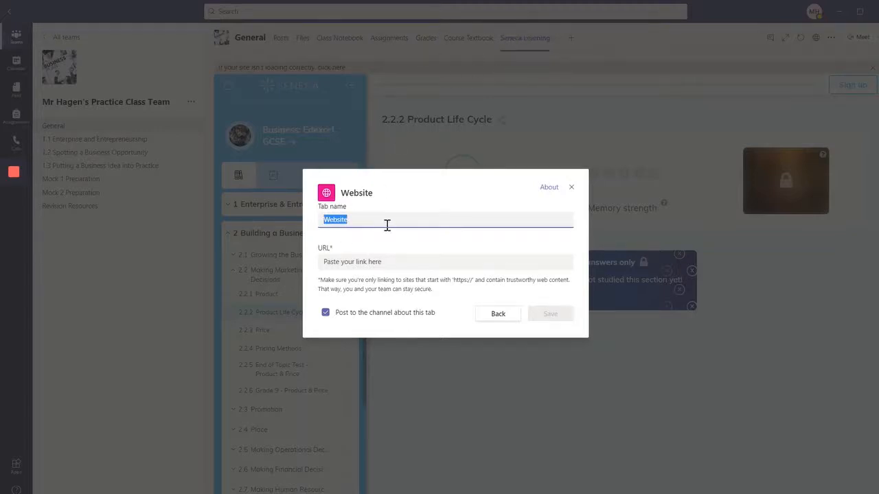
{"action": "type", "text": "BBC Bitesize"}
{"action": "left_click", "coordinate": [373, 260]}
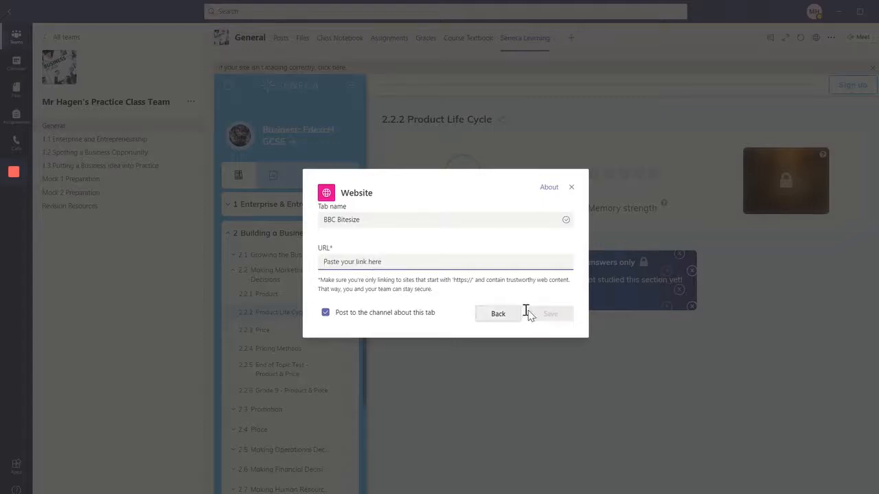
{"action": "left_click", "coordinate": [570, 187]}
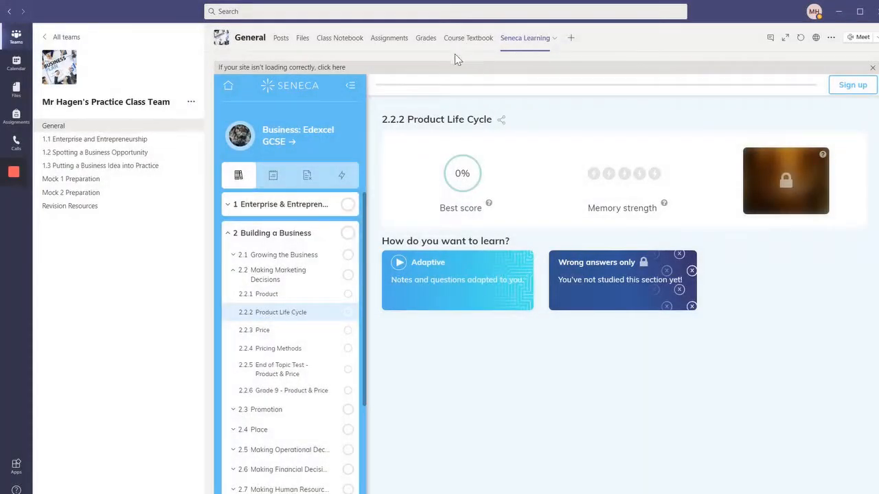
Start adding a PowerPoint tab to the General channel and name it "Revision PowerPoint".
{"action": "left_click", "coordinate": [572, 38]}
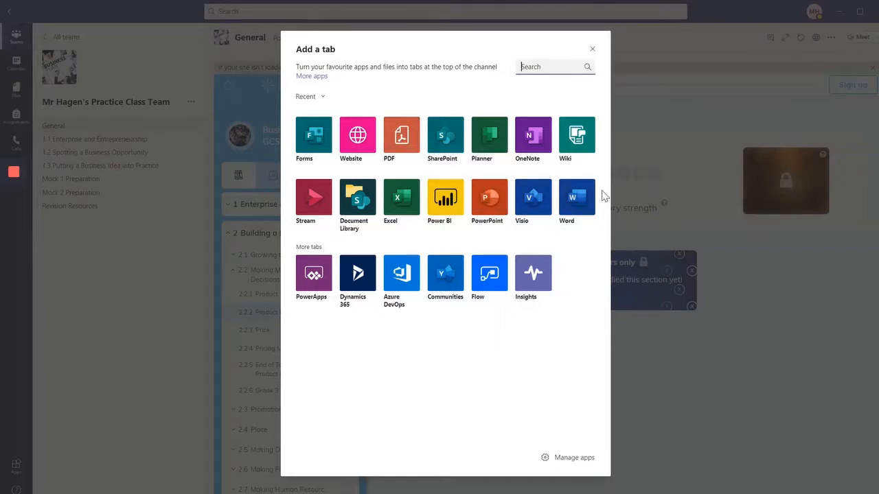
{"action": "left_click", "coordinate": [489, 199]}
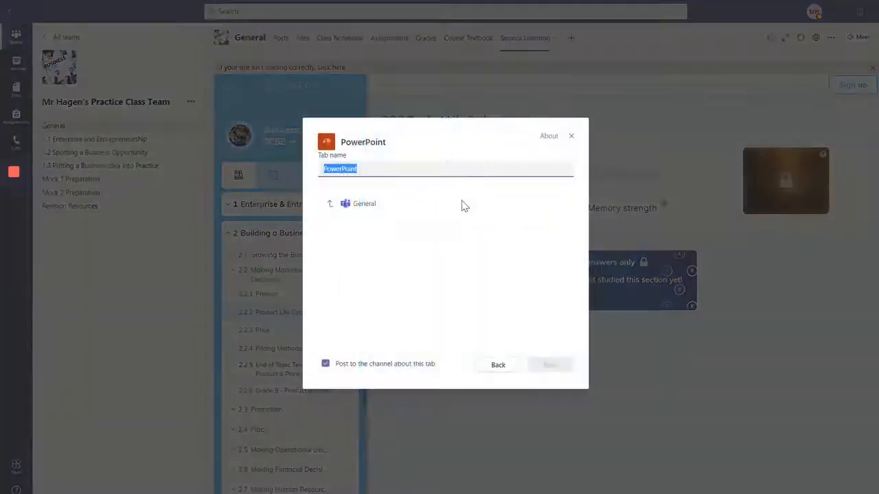
{"action": "left_click", "coordinate": [382, 169]}
{"action": "right_click", "coordinate": [383, 169]}
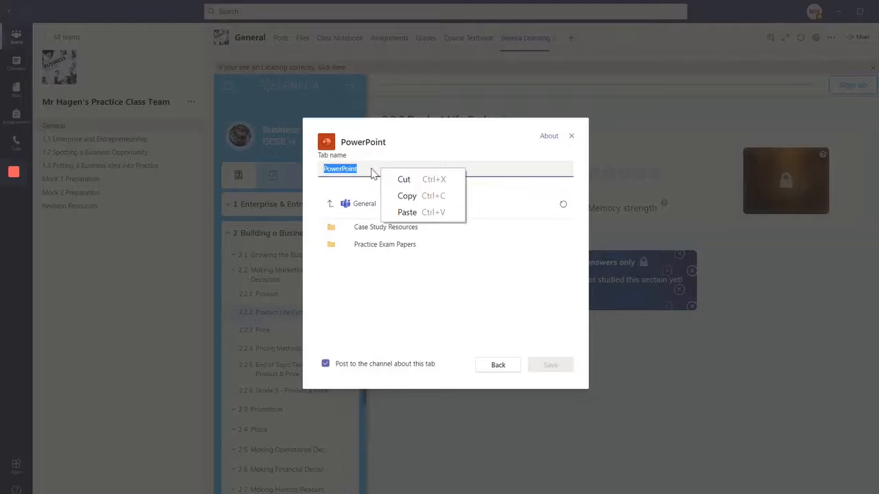
{"action": "left_click", "coordinate": [367, 169]}
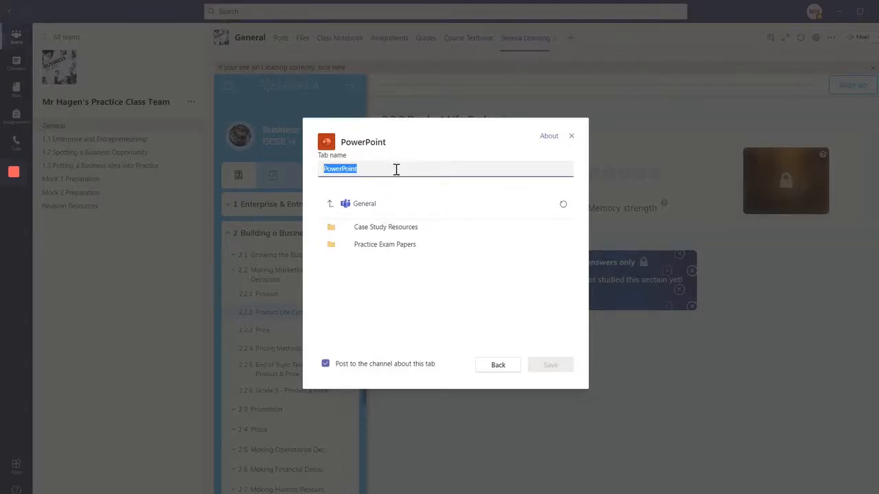
{"action": "type", "text": "Revision PowerP"}
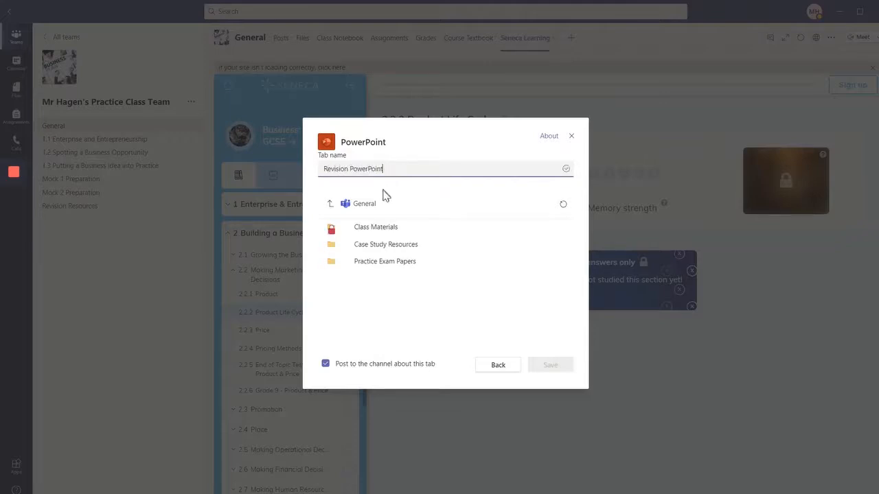
Link the new tab to "5. Market Mapping Lesson.pptx" from Class Materials > Revision Resources and save it with a channel post.
{"action": "mouse_move", "coordinate": [377, 226]}
{"action": "left_mouse_down"}
{"action": "mouse_move", "coordinate": [372, 273]}
{"action": "mouse_move", "coordinate": [377, 232]}
{"action": "left_mouse_up"}
{"action": "left_click", "coordinate": [377, 230]}
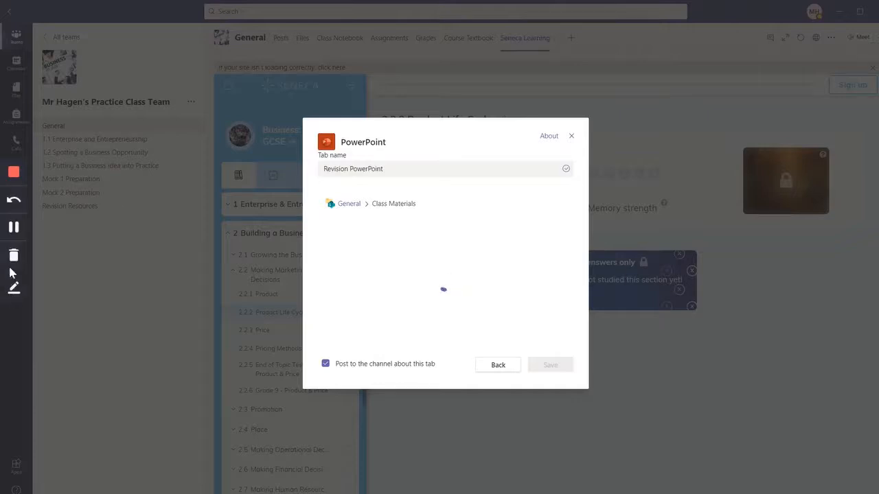
{"action": "left_click", "coordinate": [117, 233]}
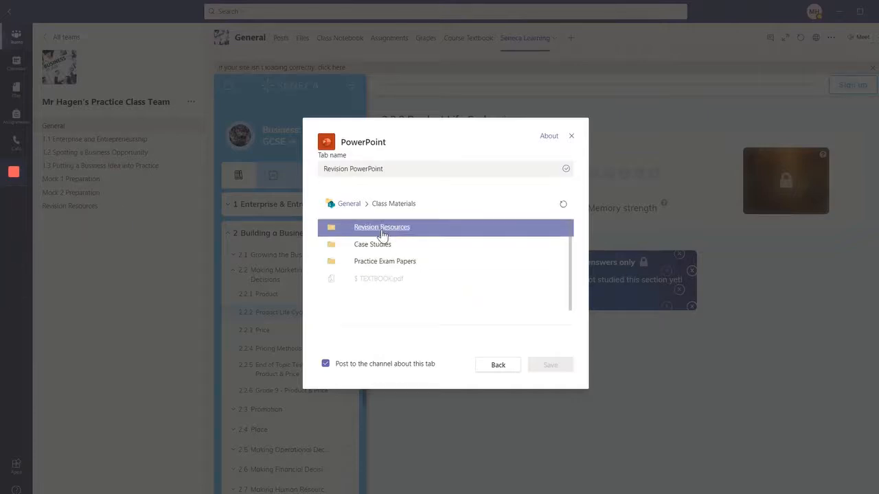
{"action": "left_click", "coordinate": [382, 228]}
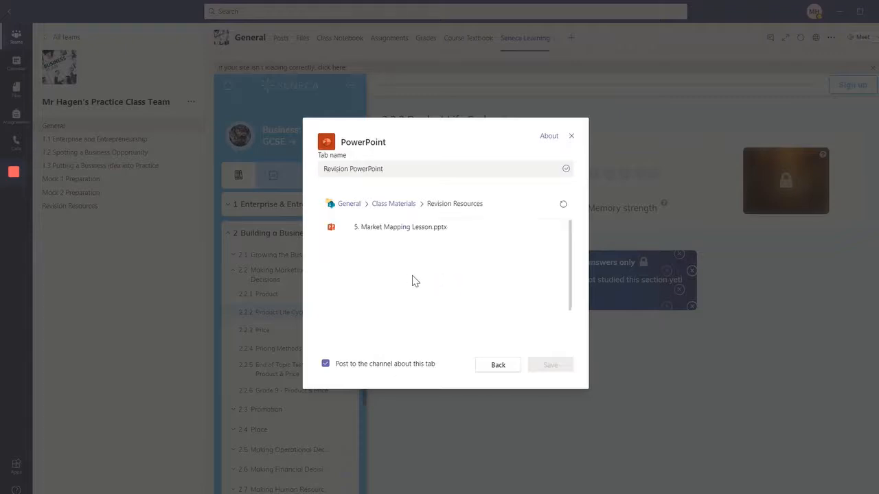
{"action": "left_click", "coordinate": [397, 230]}
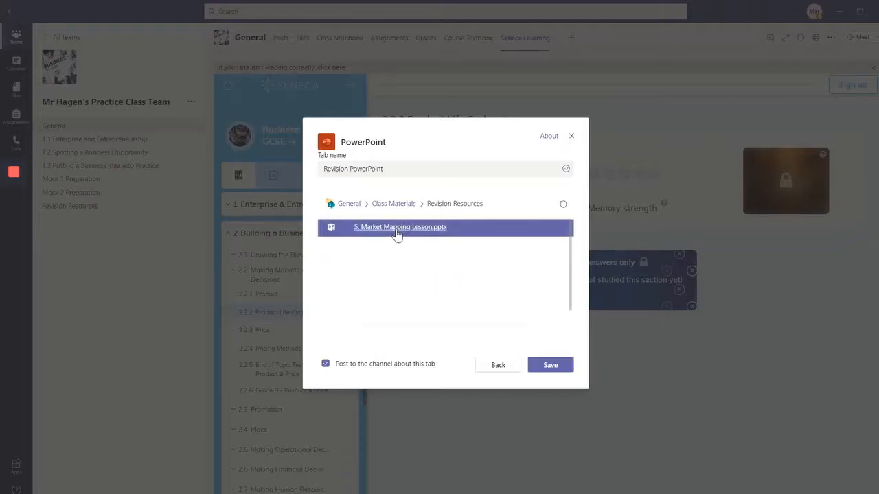
{"action": "left_click", "coordinate": [542, 368]}
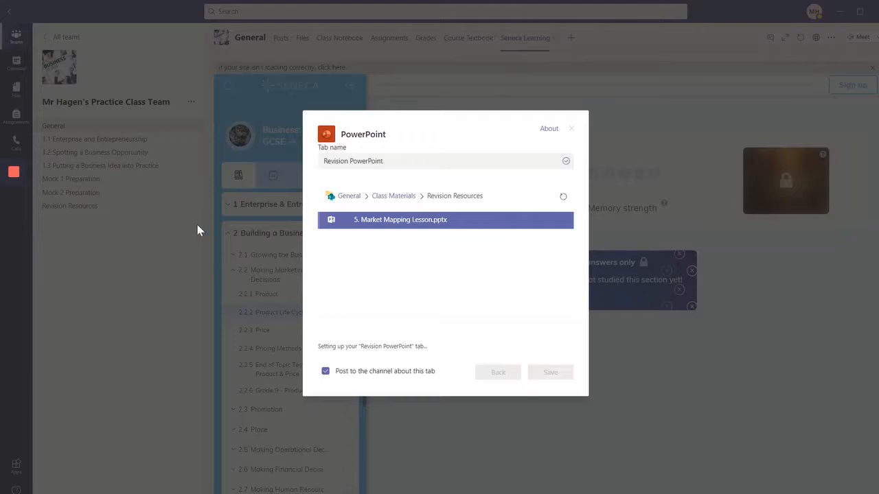
{"action": "mouse_move", "coordinate": [2, 265]}
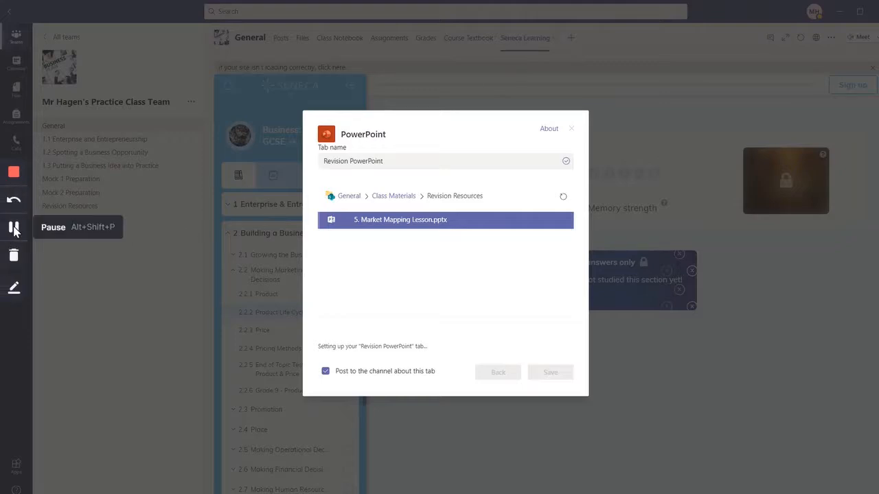
{"action": "left_click", "coordinate": [13, 227]}
{"action": "left_click", "coordinate": [14, 227]}
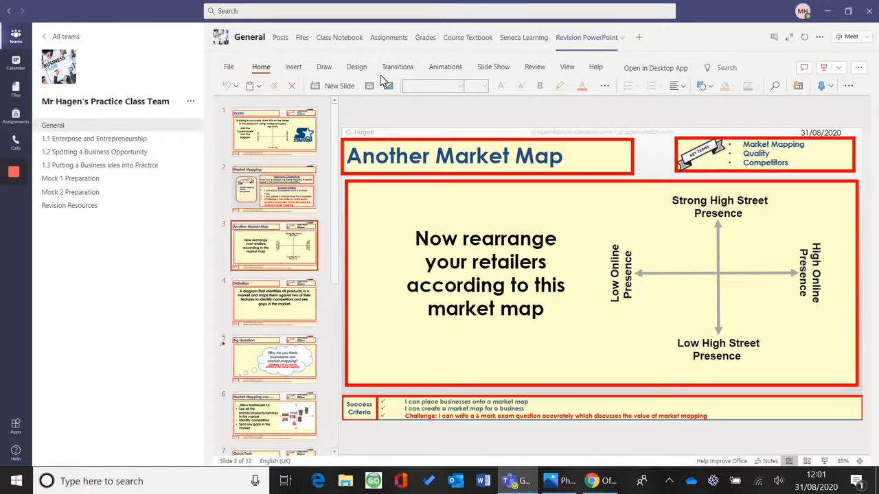
Open the file area of the General channel.
{"action": "left_click", "coordinate": [298, 43]}
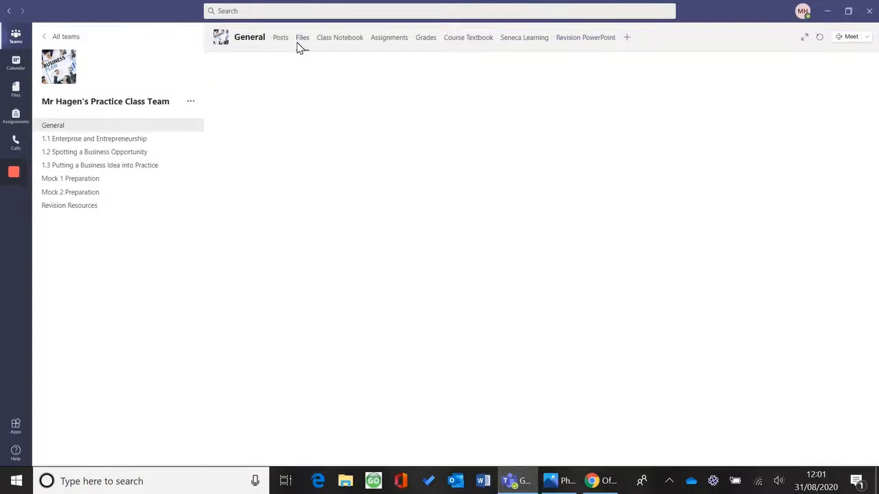